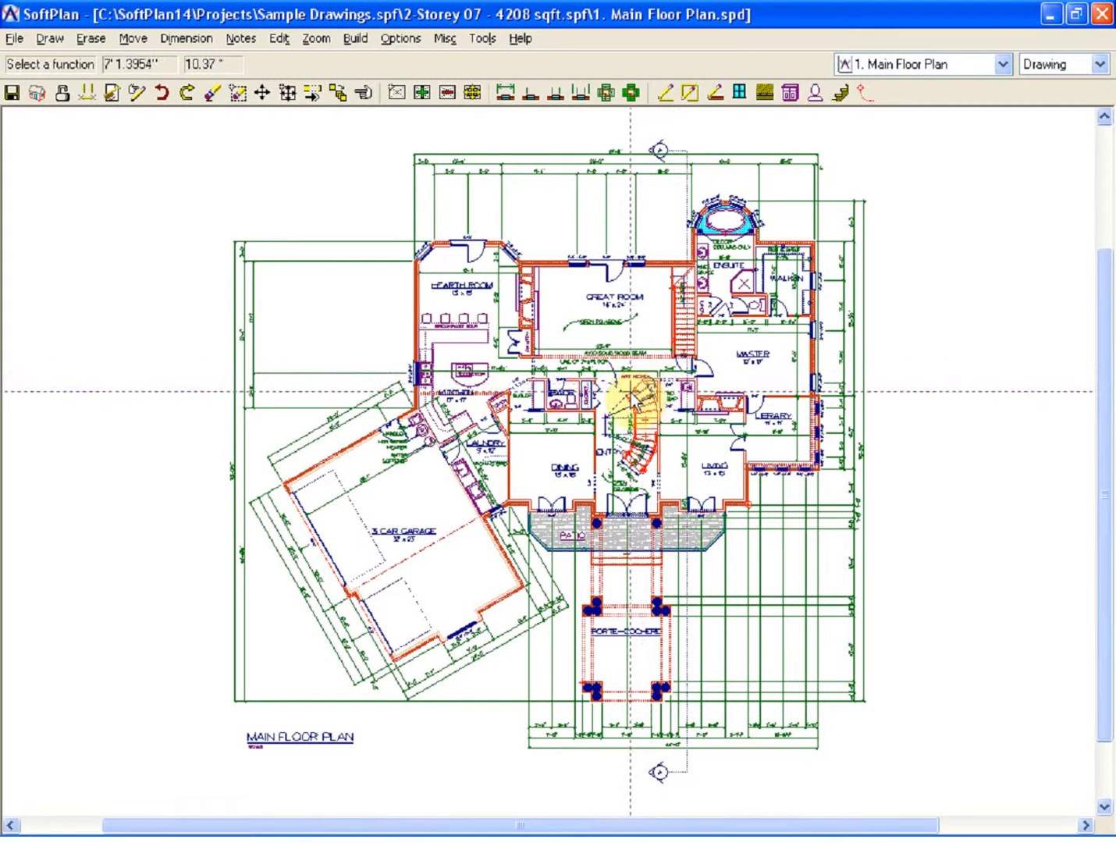
Step: Browse the Bathroom symbol library and preview the toilet 2, toilet 4 and toilet 3 symbols
scroll(559, 466, "up", 4)
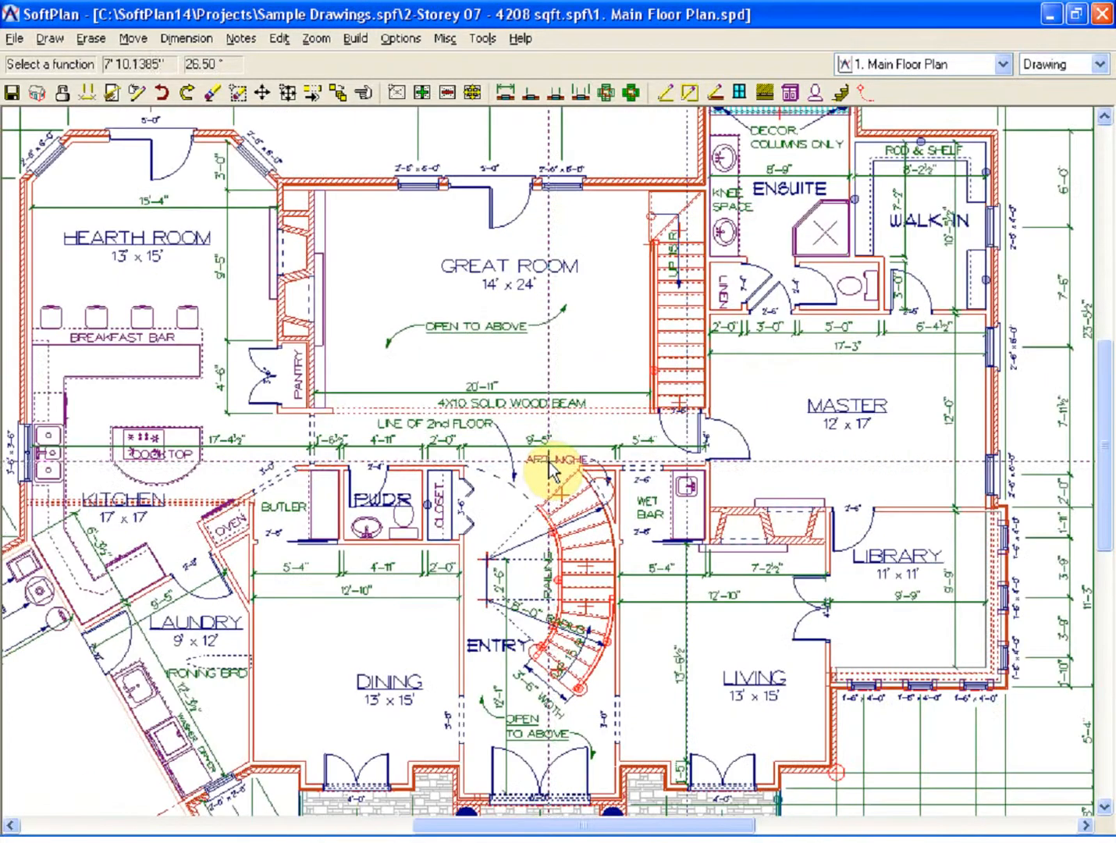
scroll(552, 468, "up", 1)
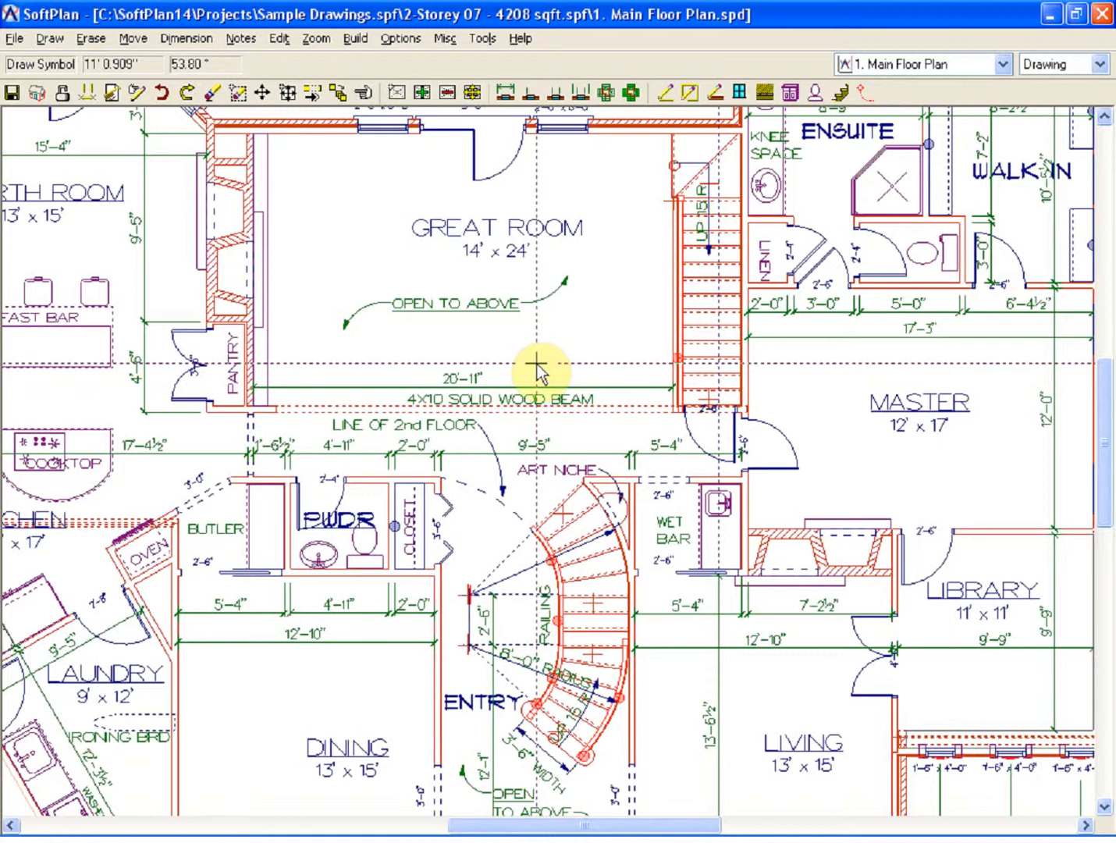
left_click(814, 94)
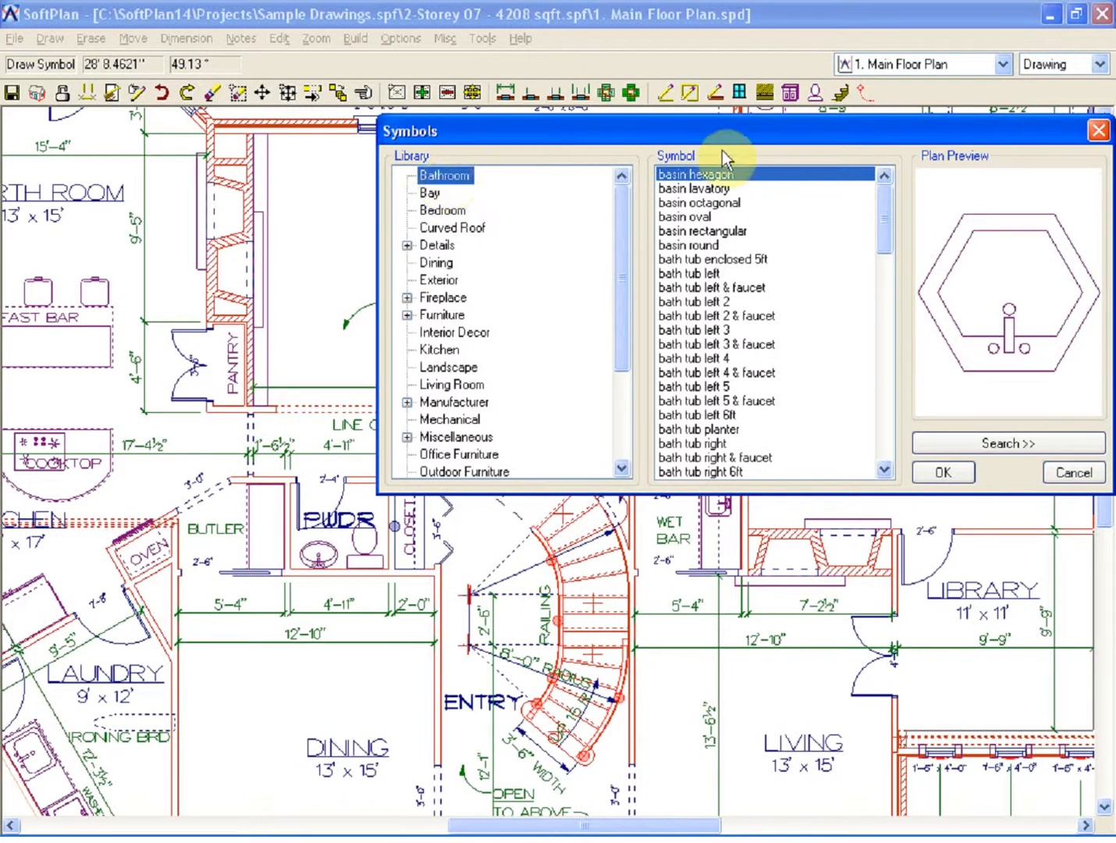
left_click(884, 206)
left_click_drag(884, 206, 878, 412)
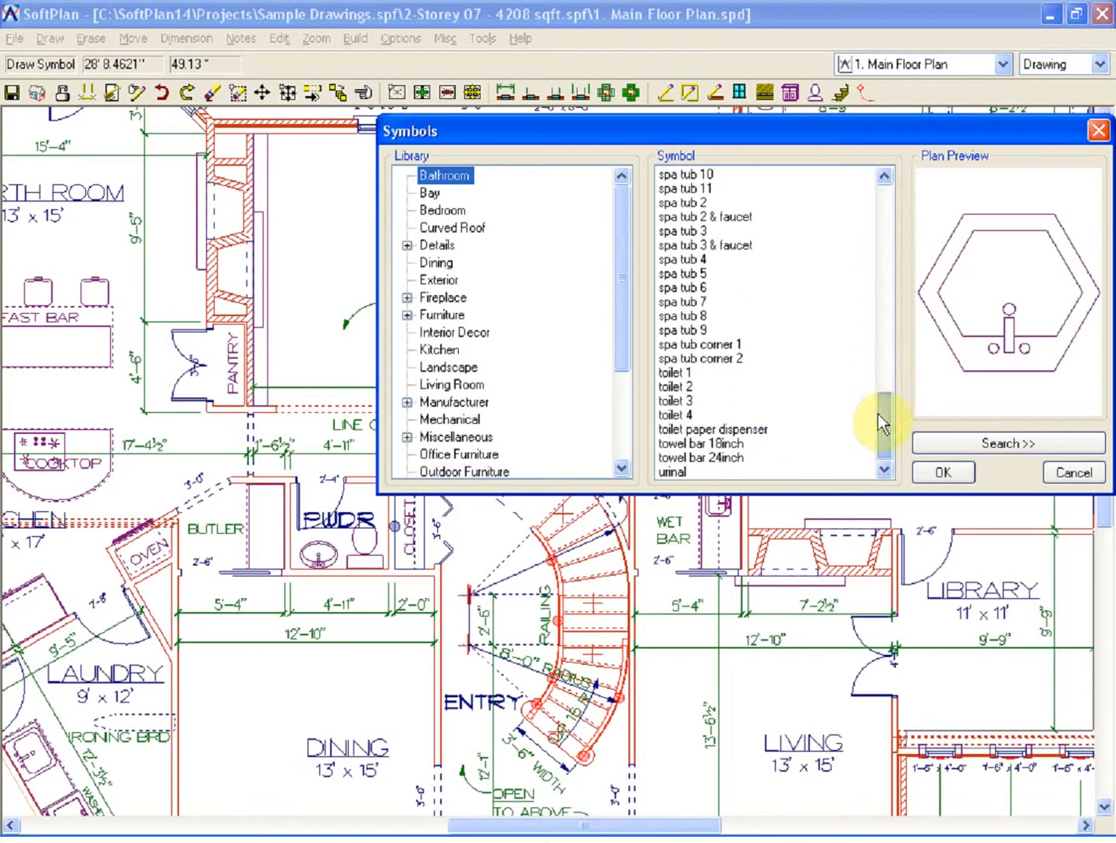
left_click(675, 386)
left_click(673, 414)
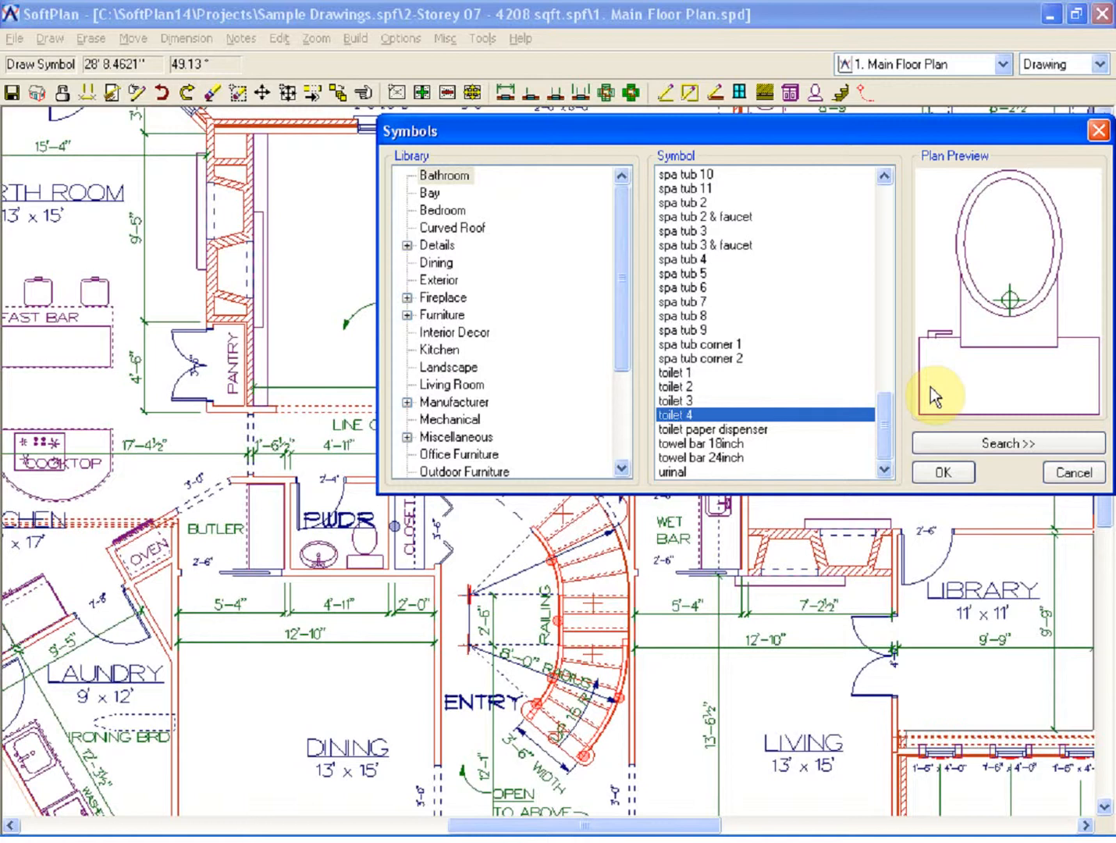
left_click(697, 401)
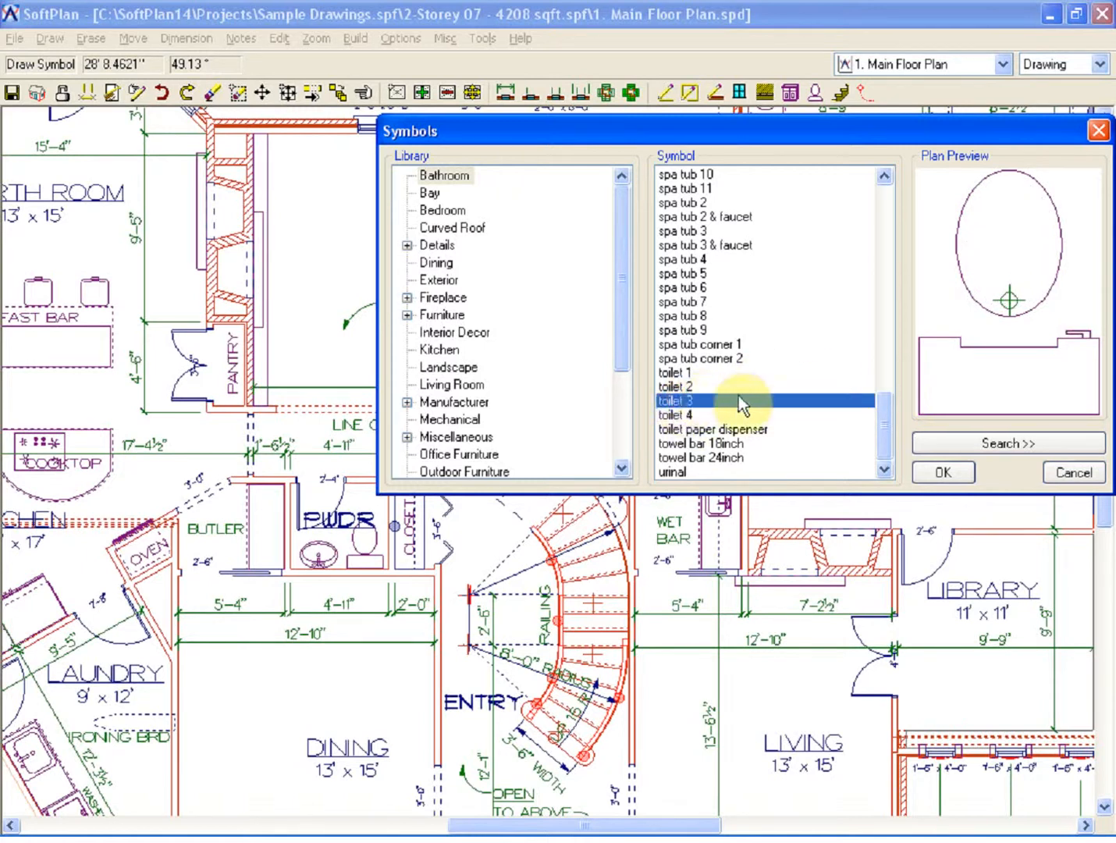
left_click_drag(885, 405, 880, 197)
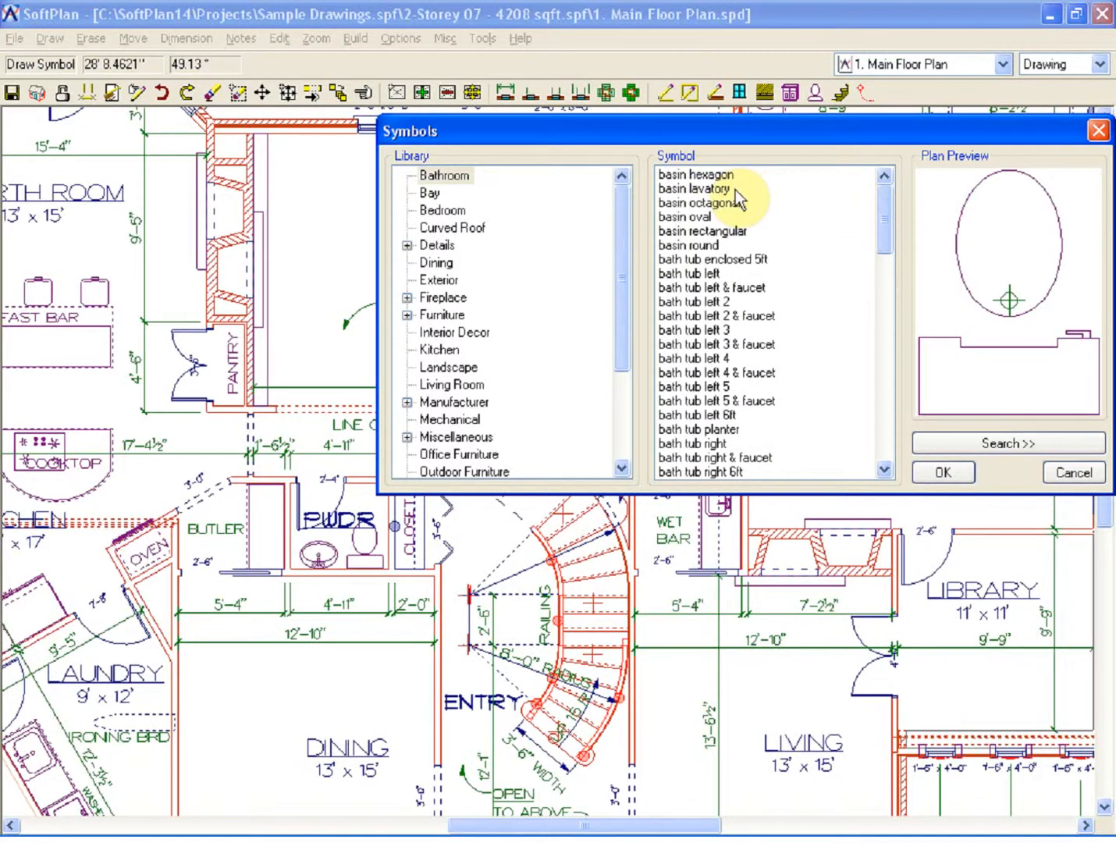
Step: Look through the Kitchen symbol library down to the sink symbols, and leave the symbol selection without placing anything
left_click(439, 349)
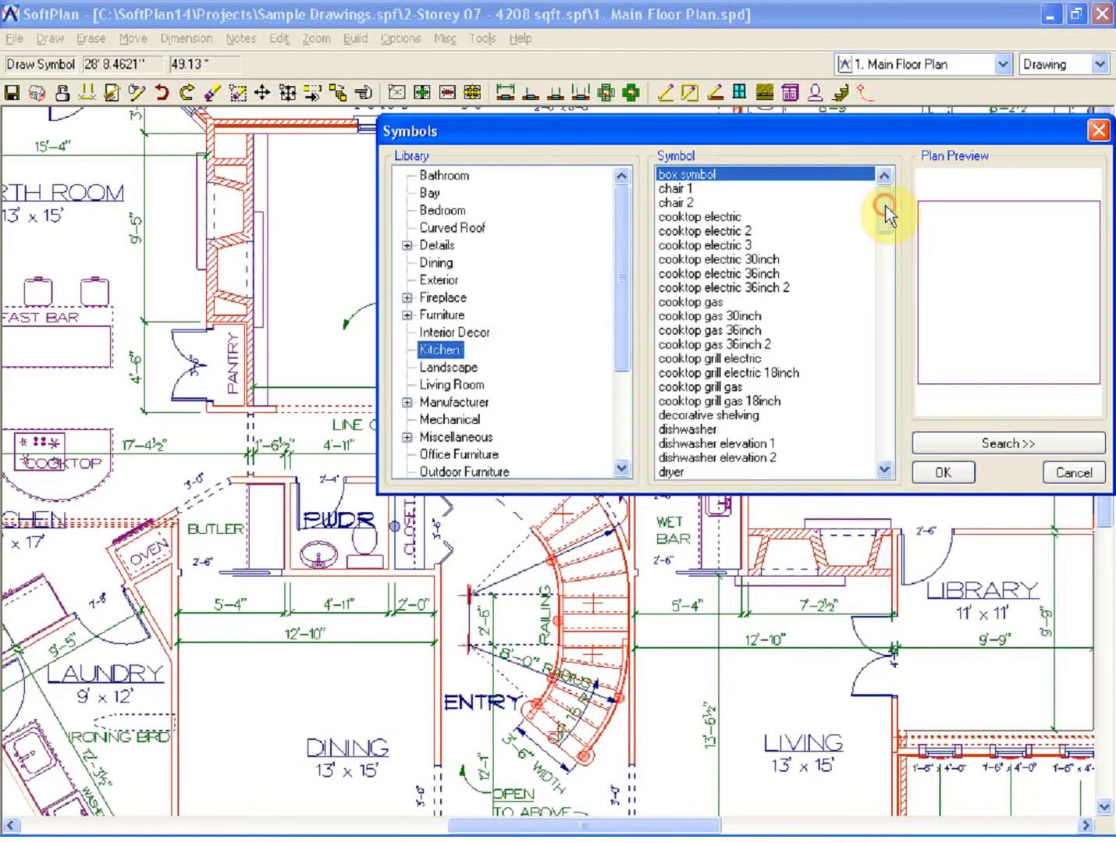
left_click_drag(885, 206, 886, 338)
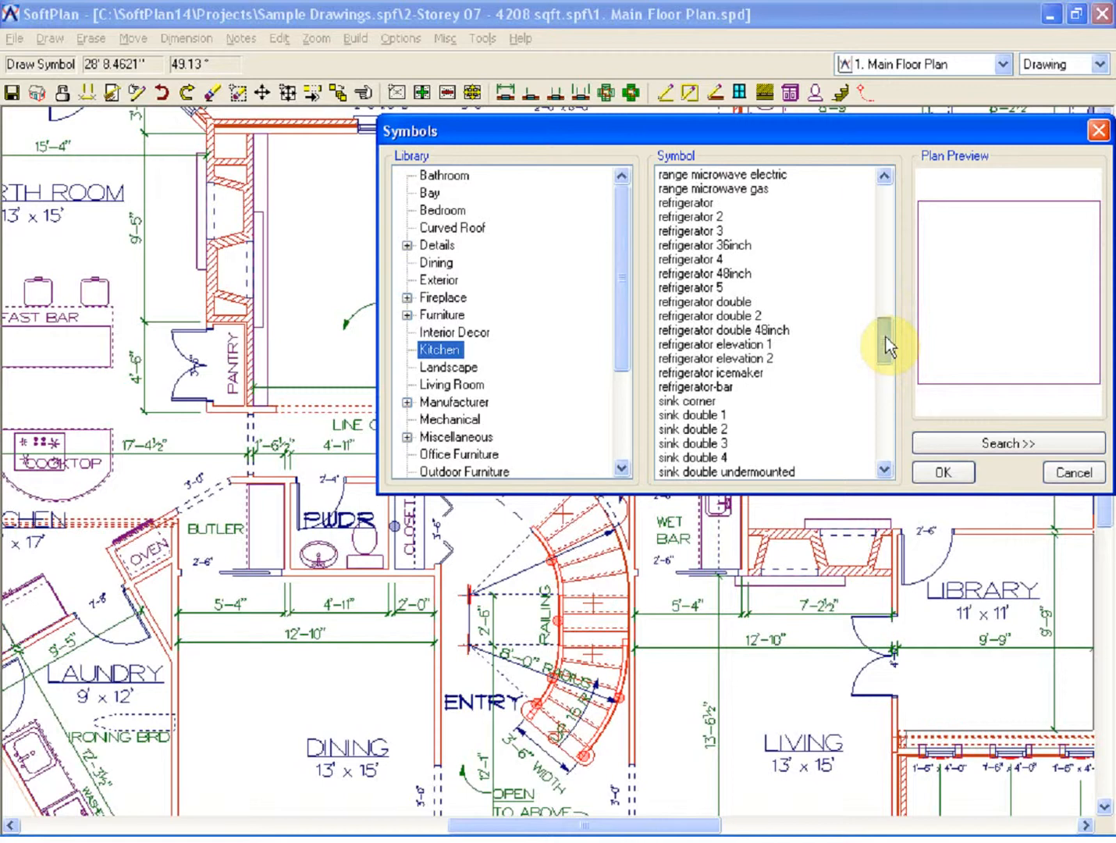
left_click_drag(887, 346, 887, 381)
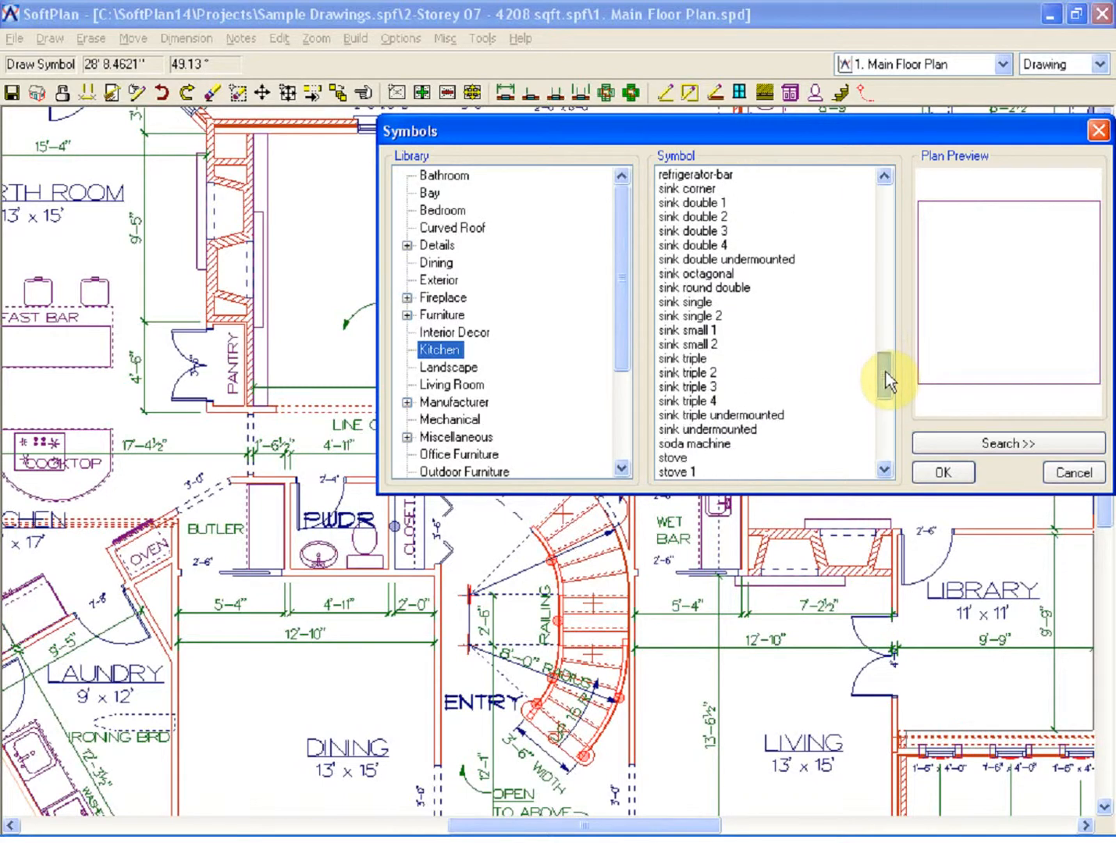
left_click(1074, 472)
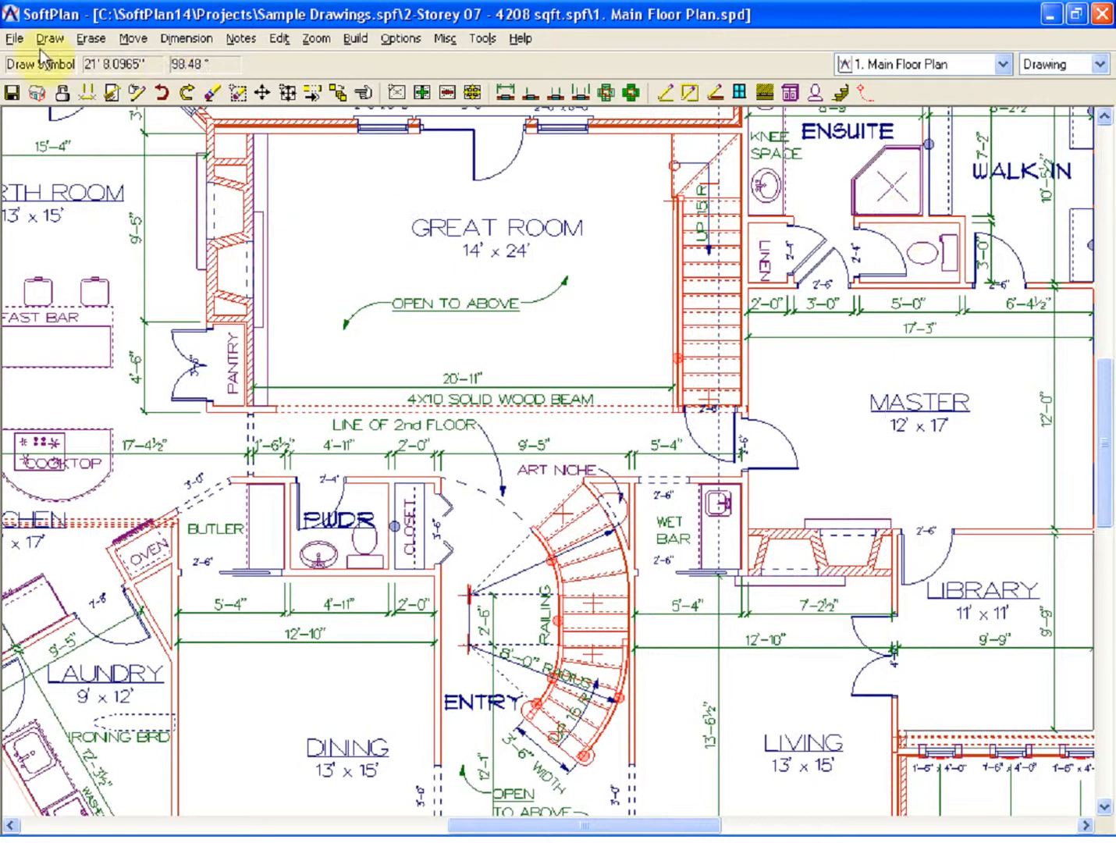
Step: Mark all item types for archiving in the Archive category of the System Options
left_click(14, 38)
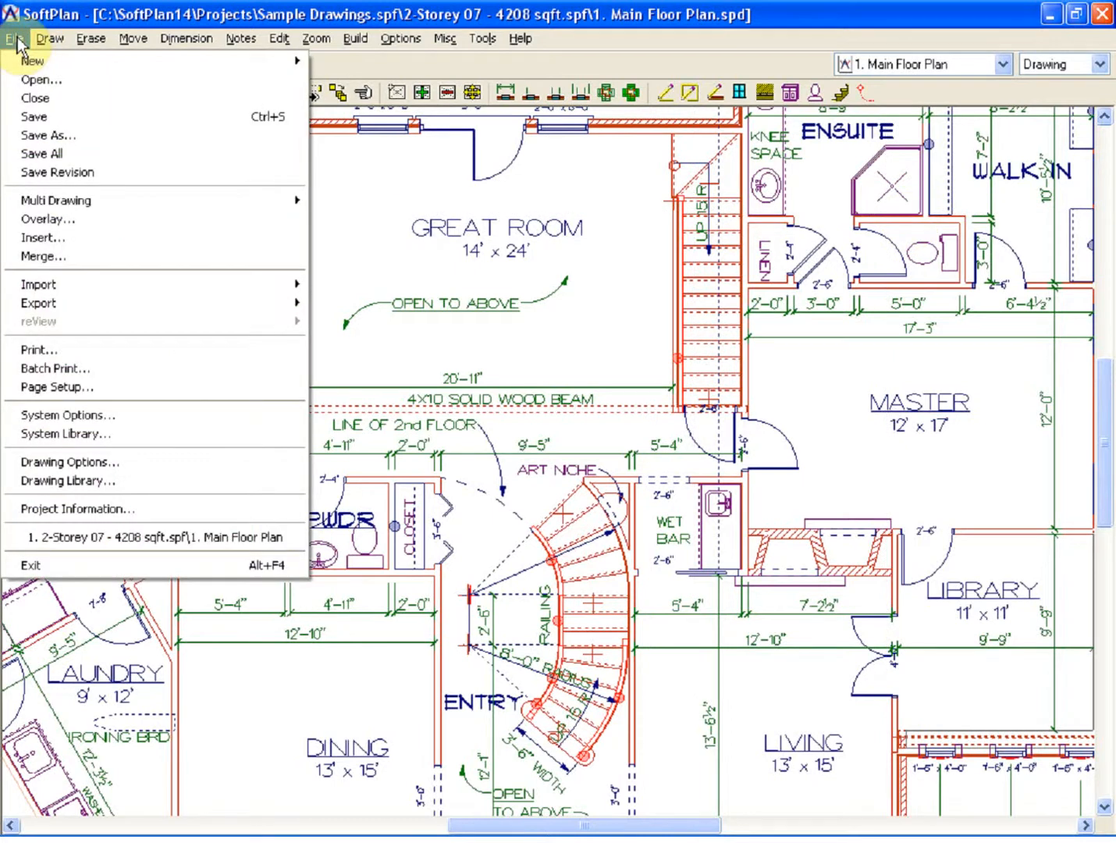
left_click(71, 416)
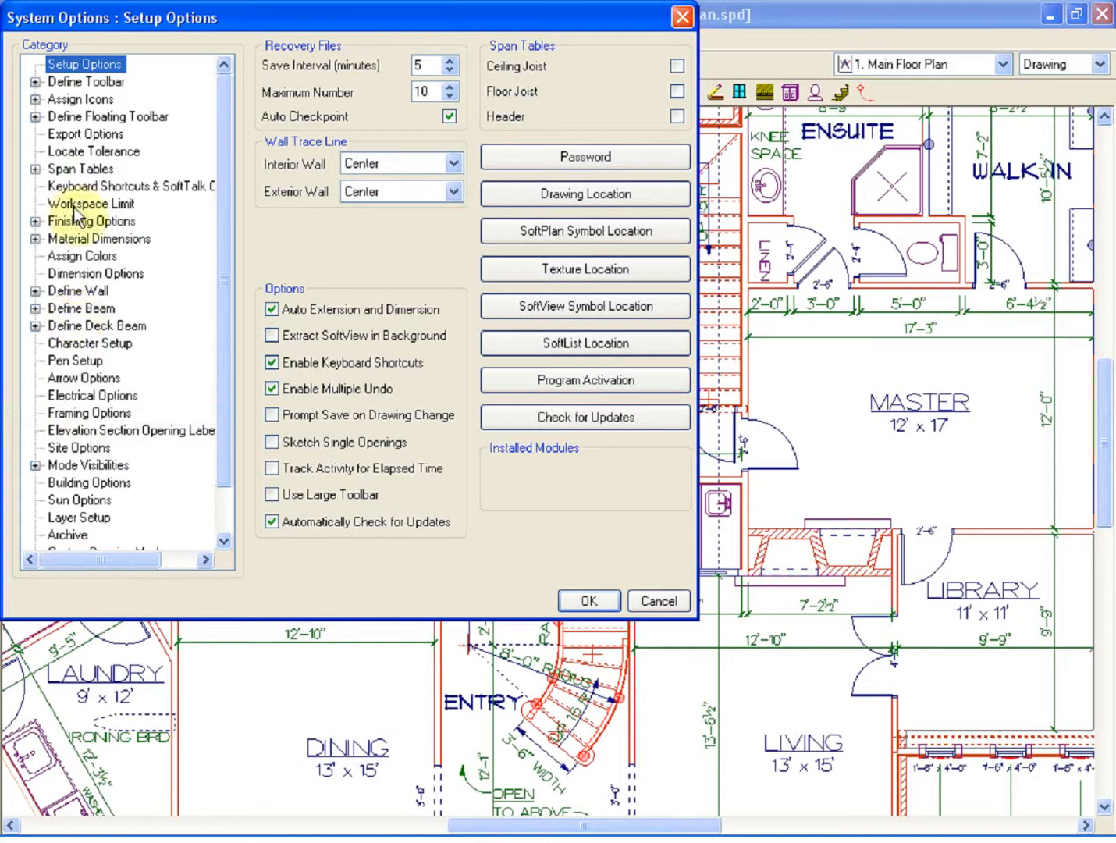
left_click(71, 534)
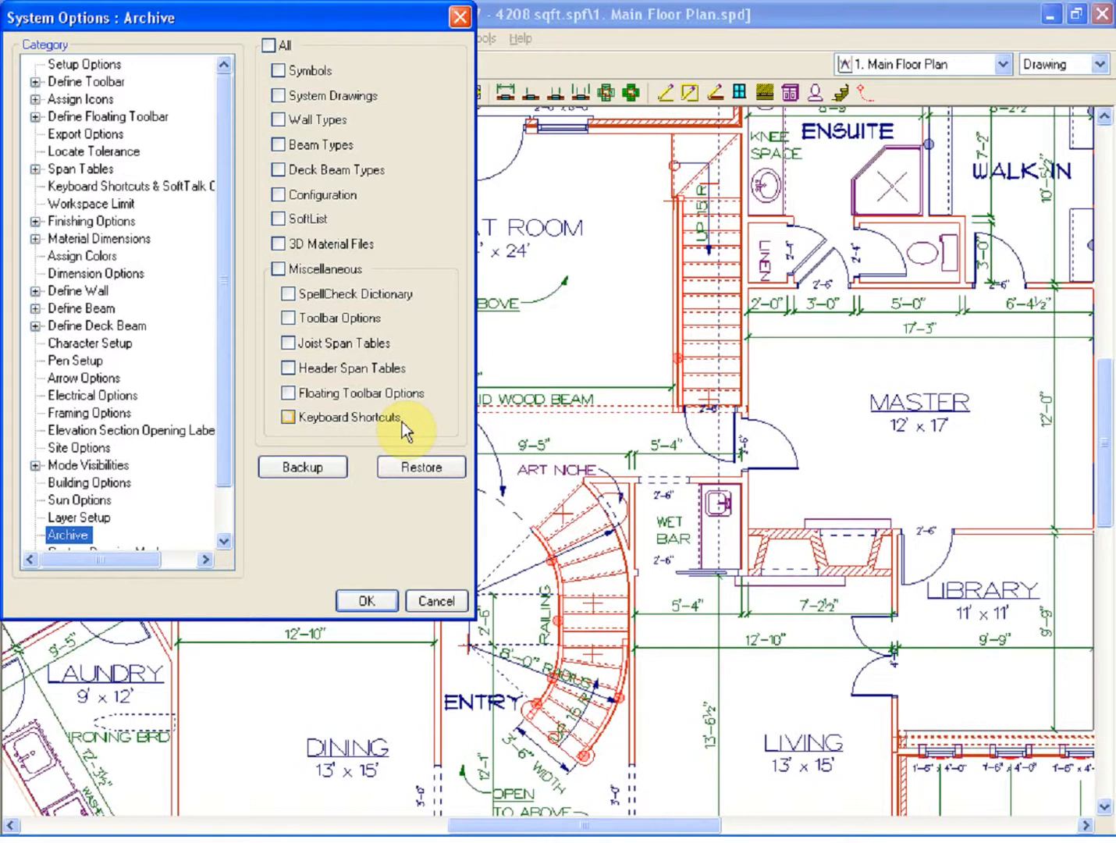
left_click(271, 46)
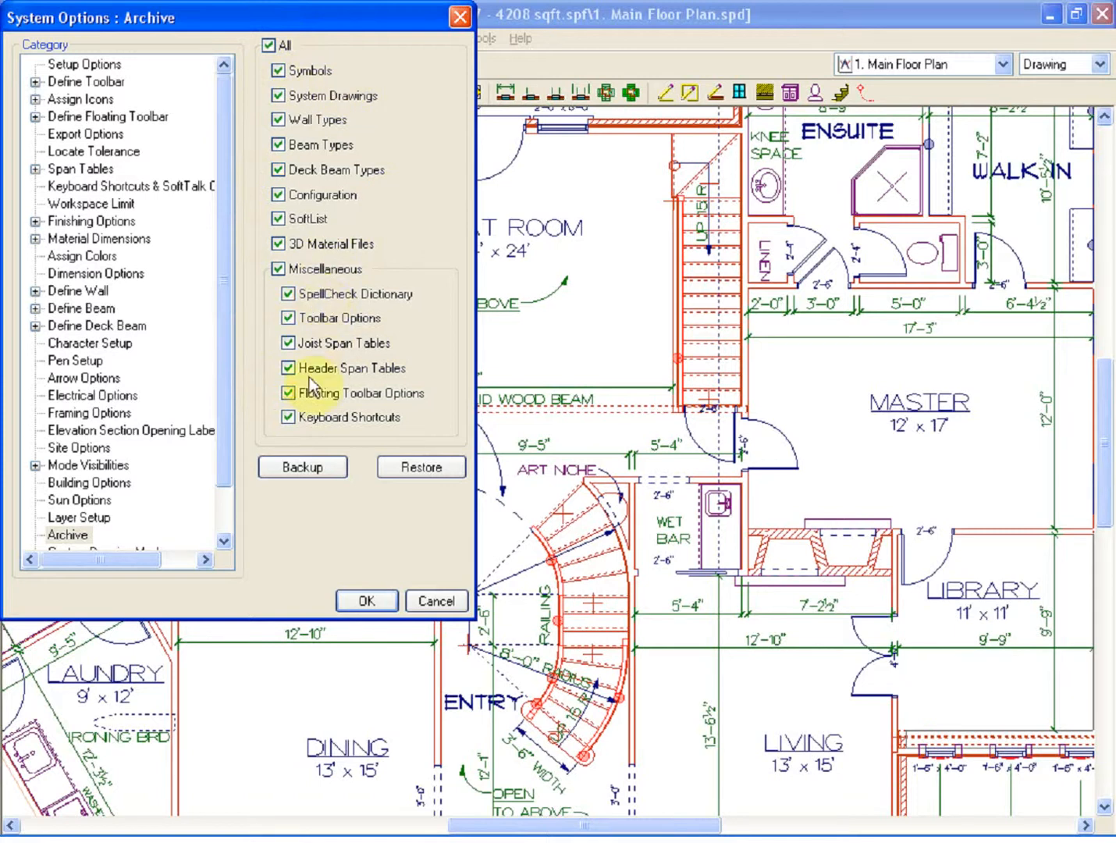
Step: Start a backup of all archive items, turn off Use Default for the archive folder, and cancel the backup and System Options
left_click(312, 465)
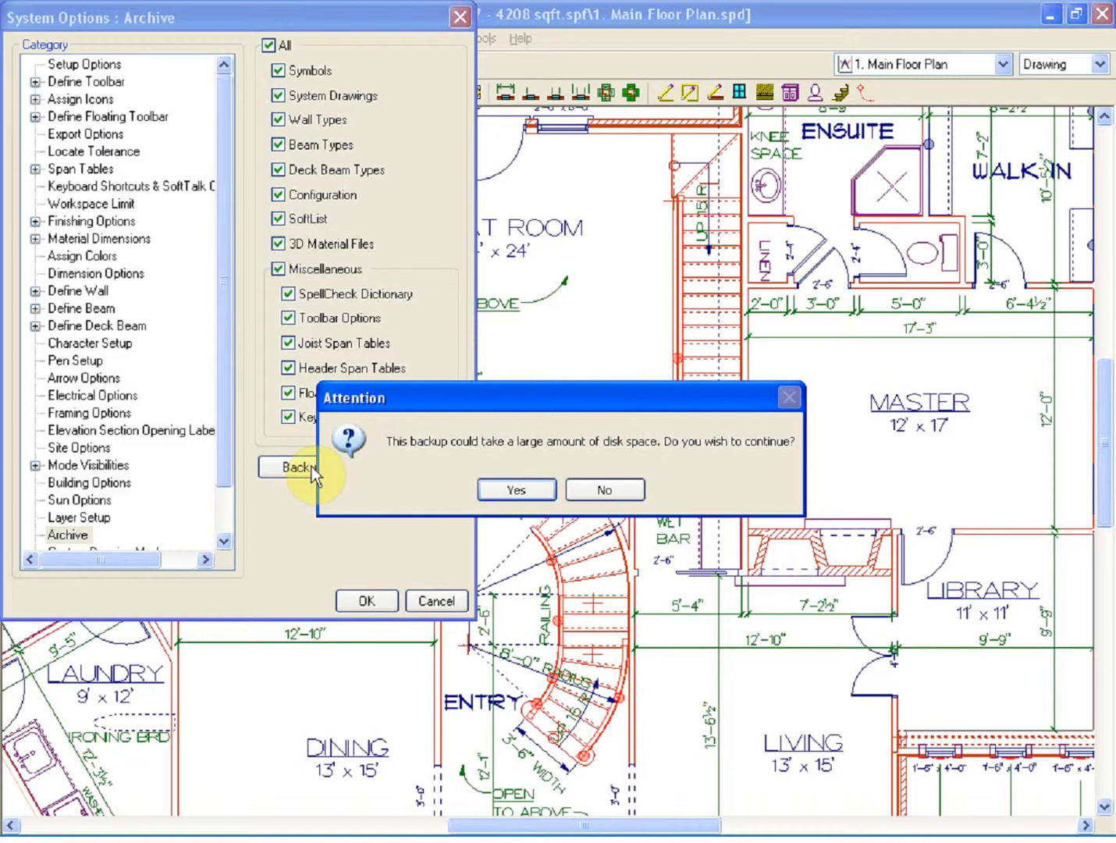
left_click(492, 490)
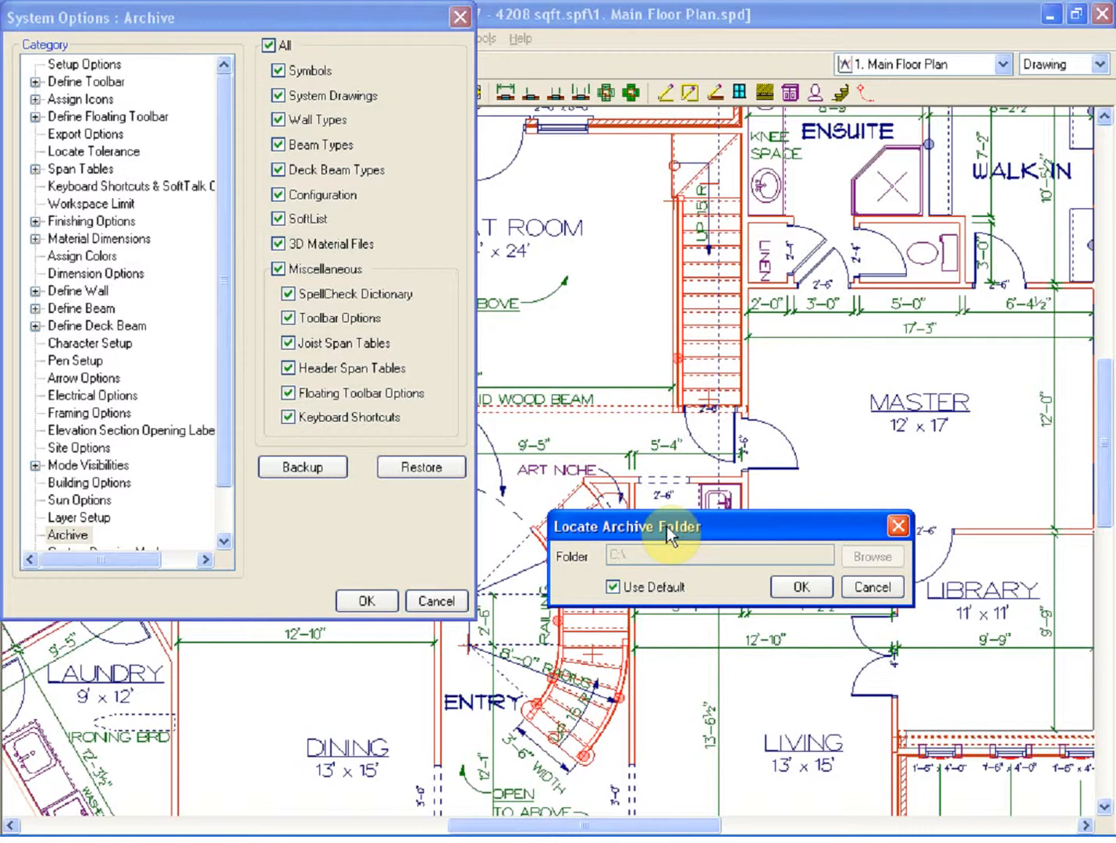
left_click(613, 587)
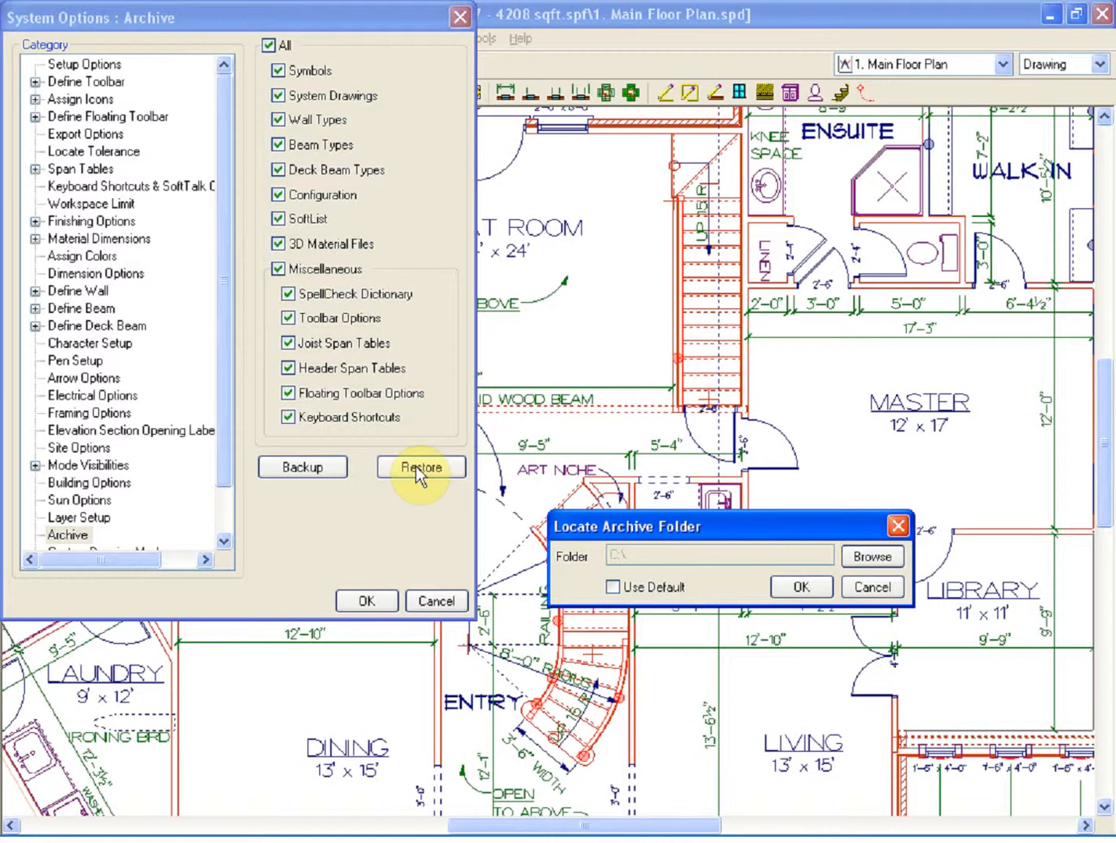
left_click(874, 586)
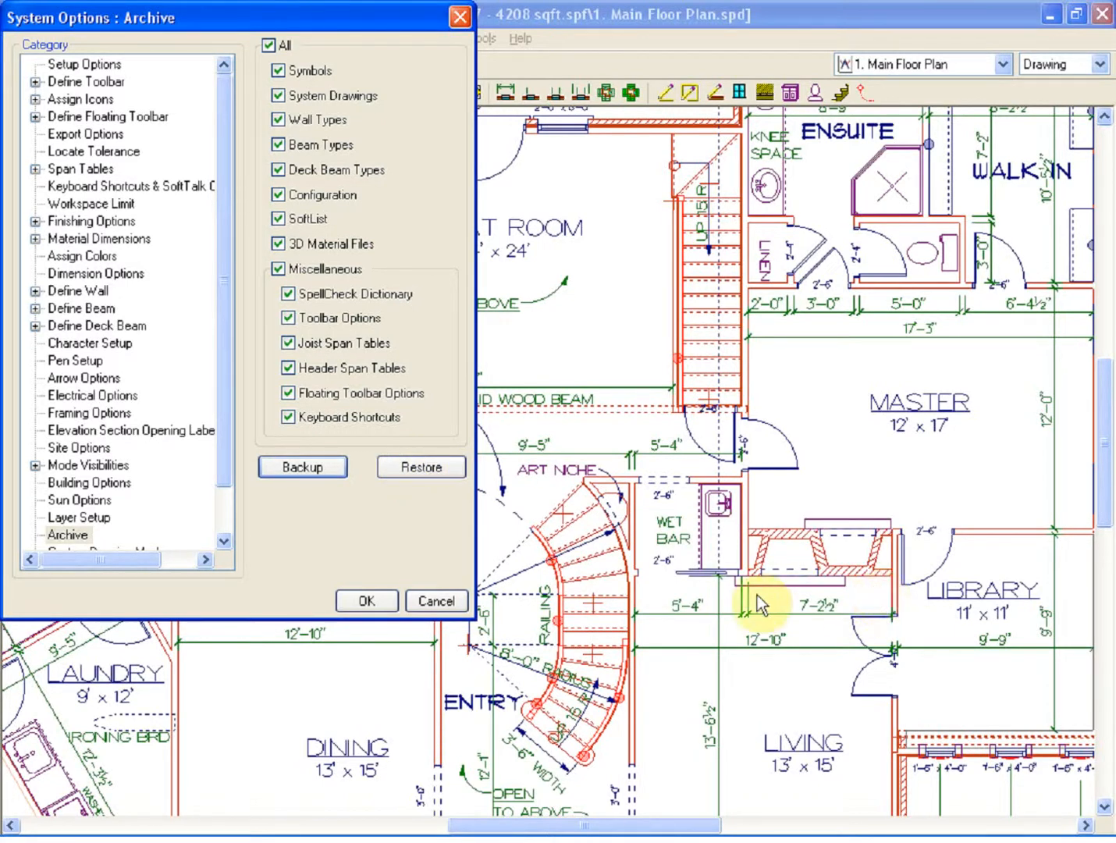
left_click(442, 599)
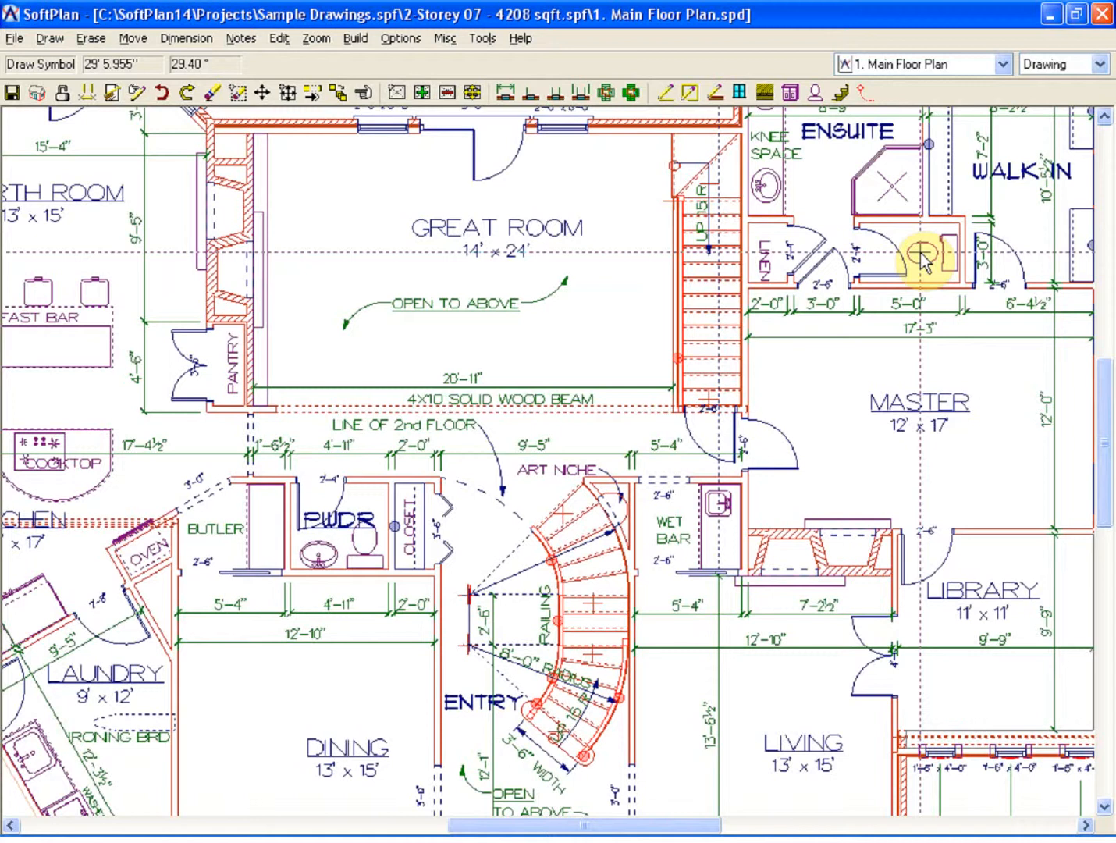
Step: Open the System Library configuration for the Symbols type and show the Bathroom library's symbols down to the toilets
left_click(12, 41)
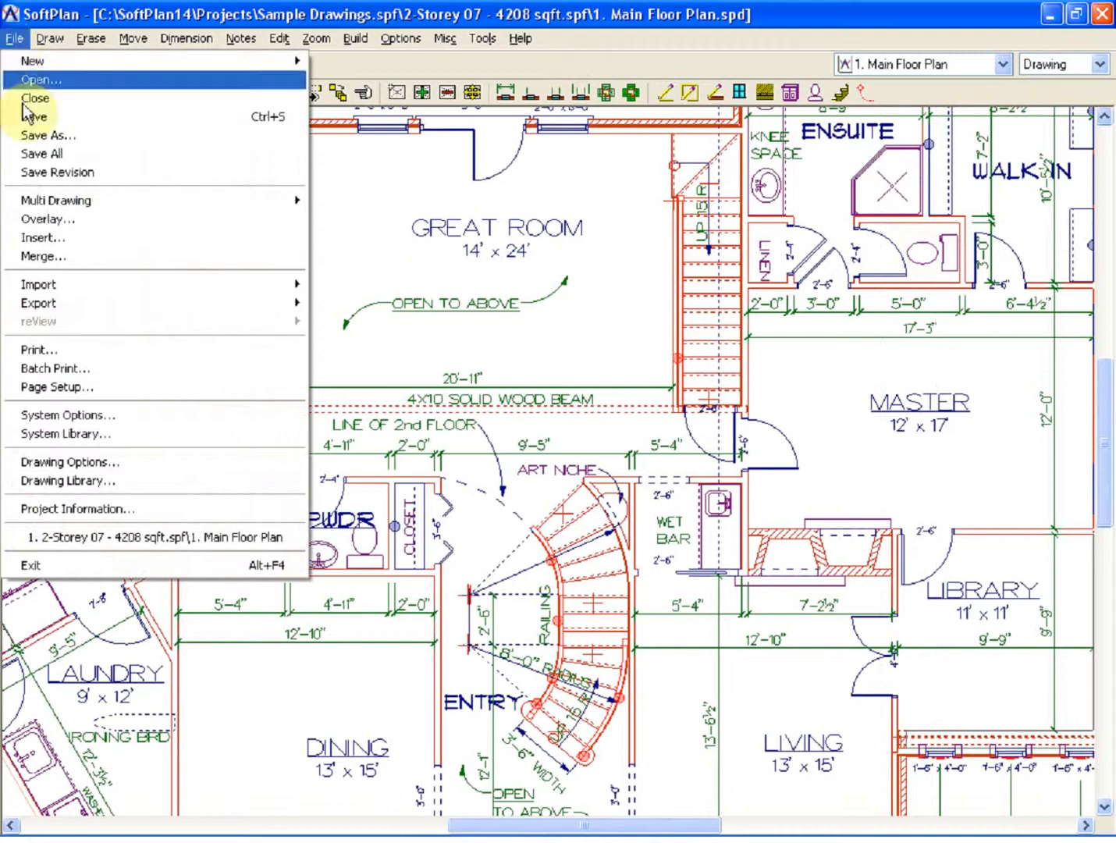
left_click(123, 434)
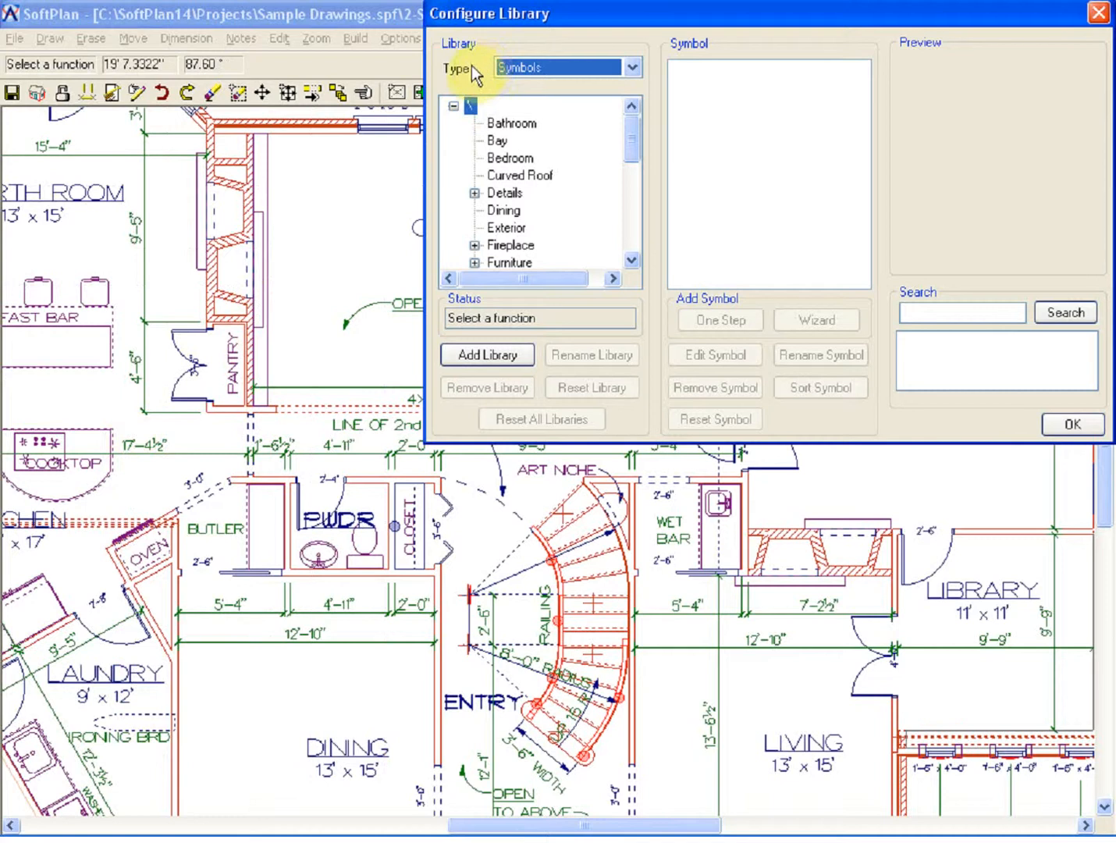
left_click(633, 68)
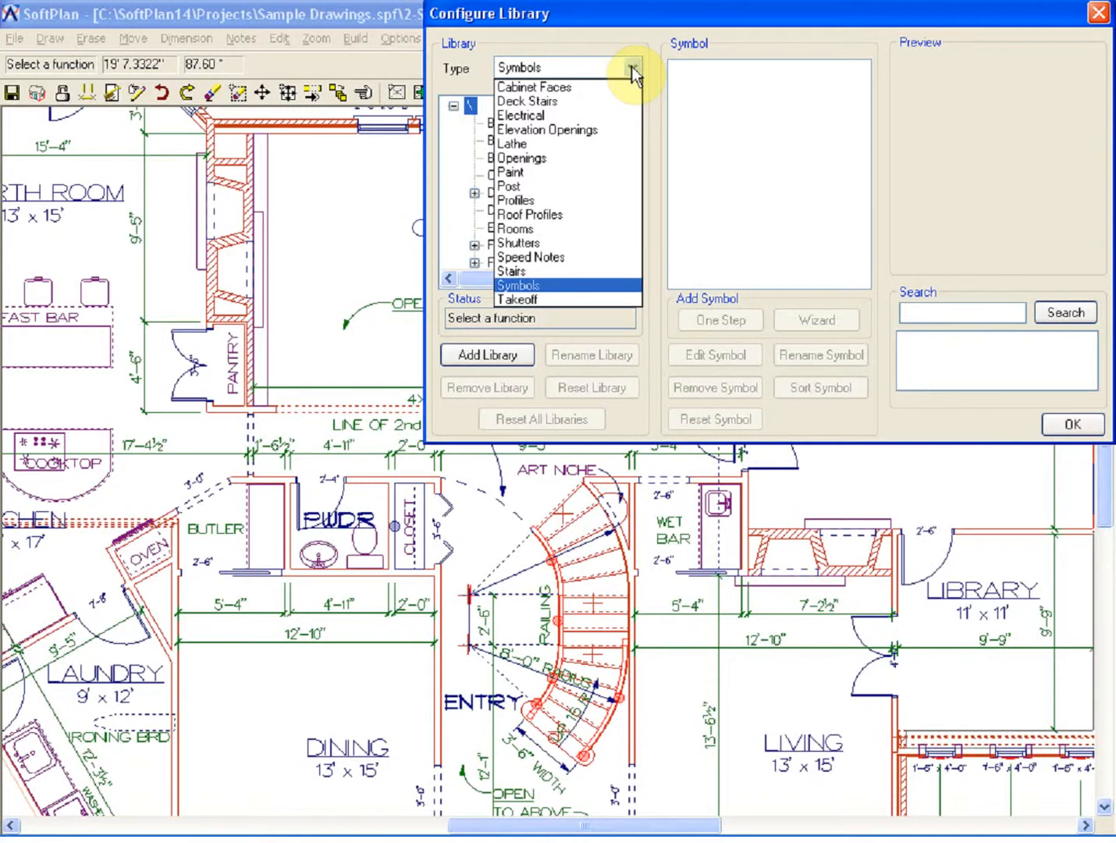
left_click(540, 284)
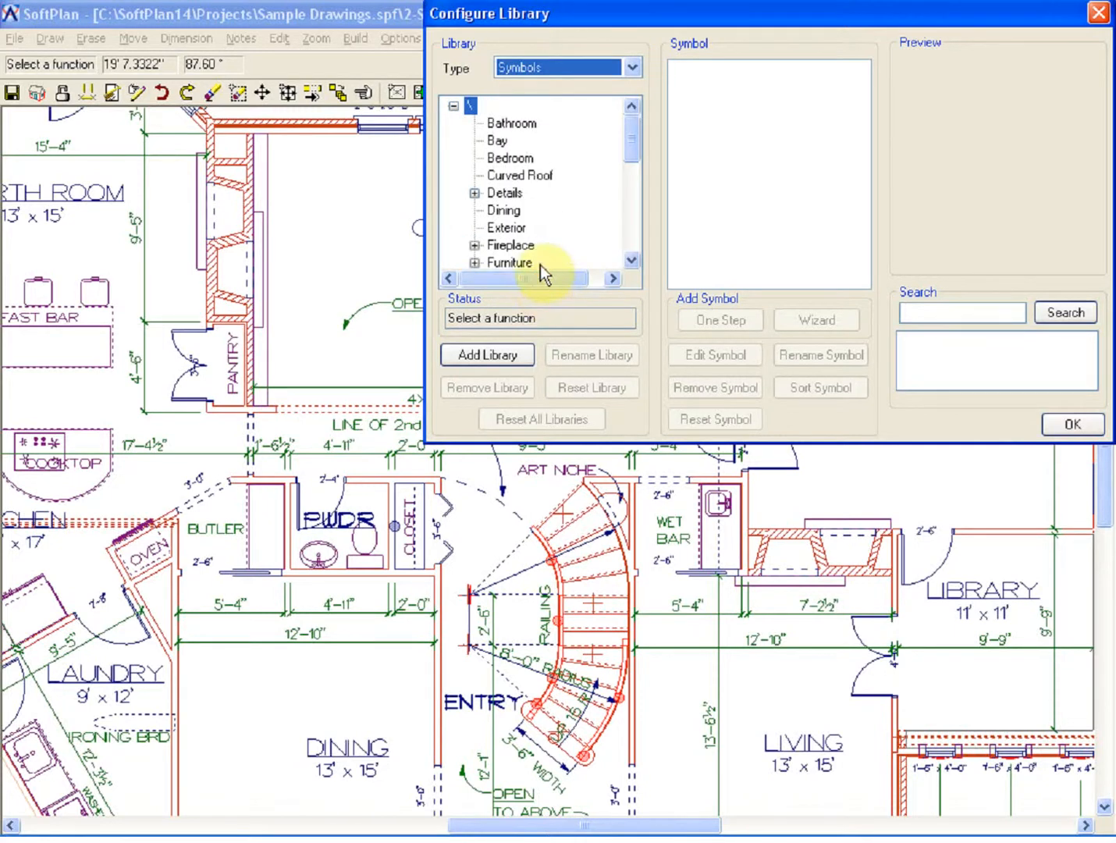
left_click(528, 122)
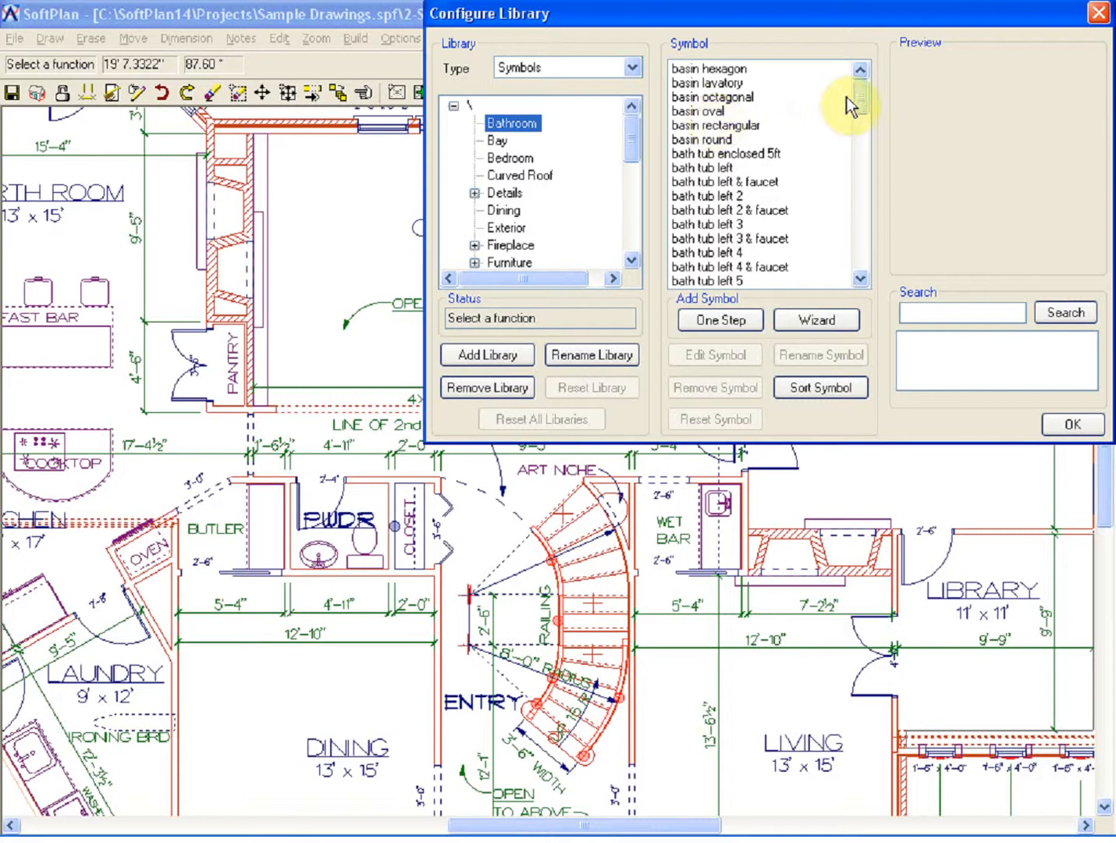
left_click_drag(860, 97, 847, 255)
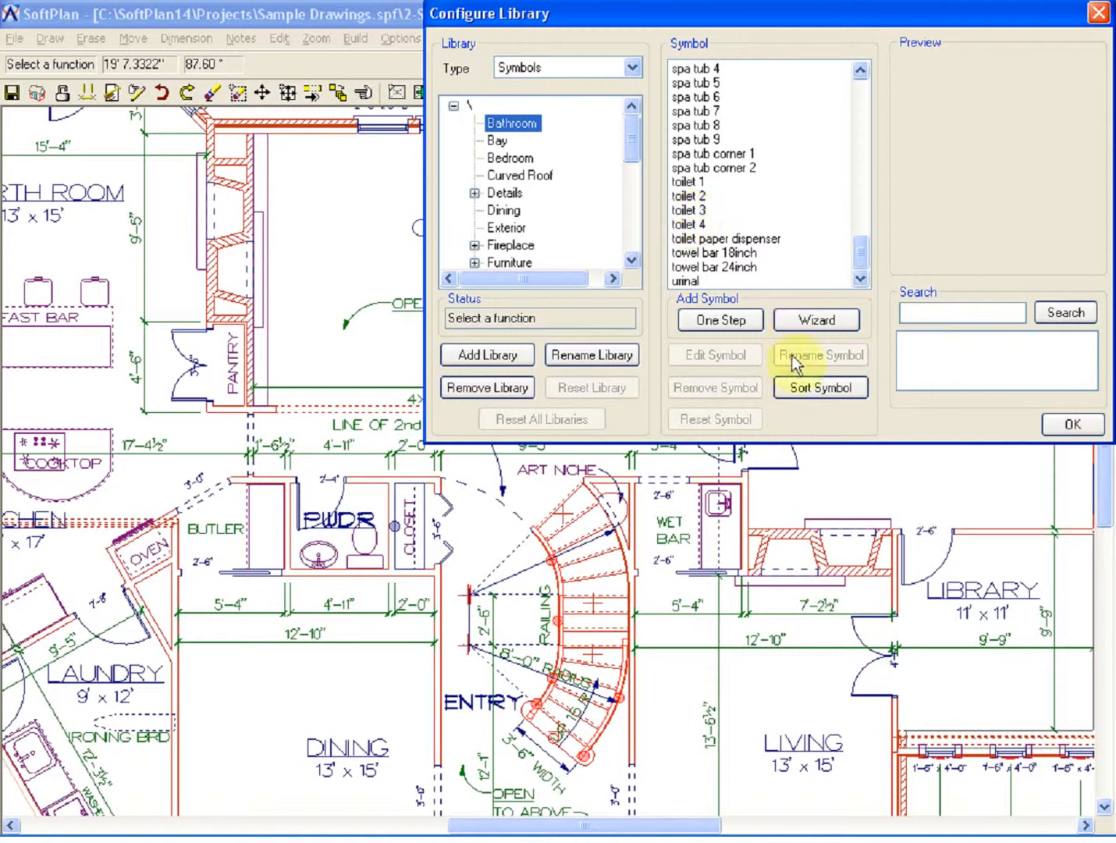
Step: Sort the Bathroom symbols by moving toilet 3 and then bath tub left 3 & faucet to the top of the list
left_click(820, 386)
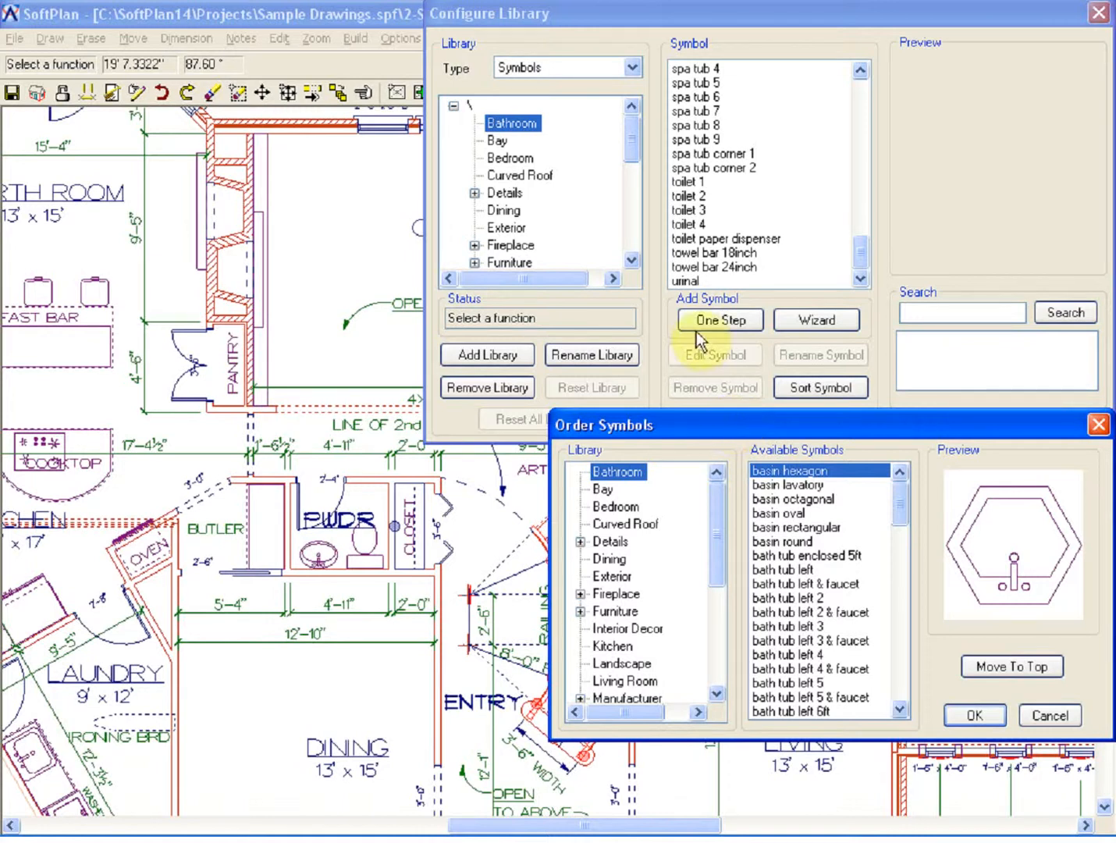
left_click_drag(902, 497, 898, 674)
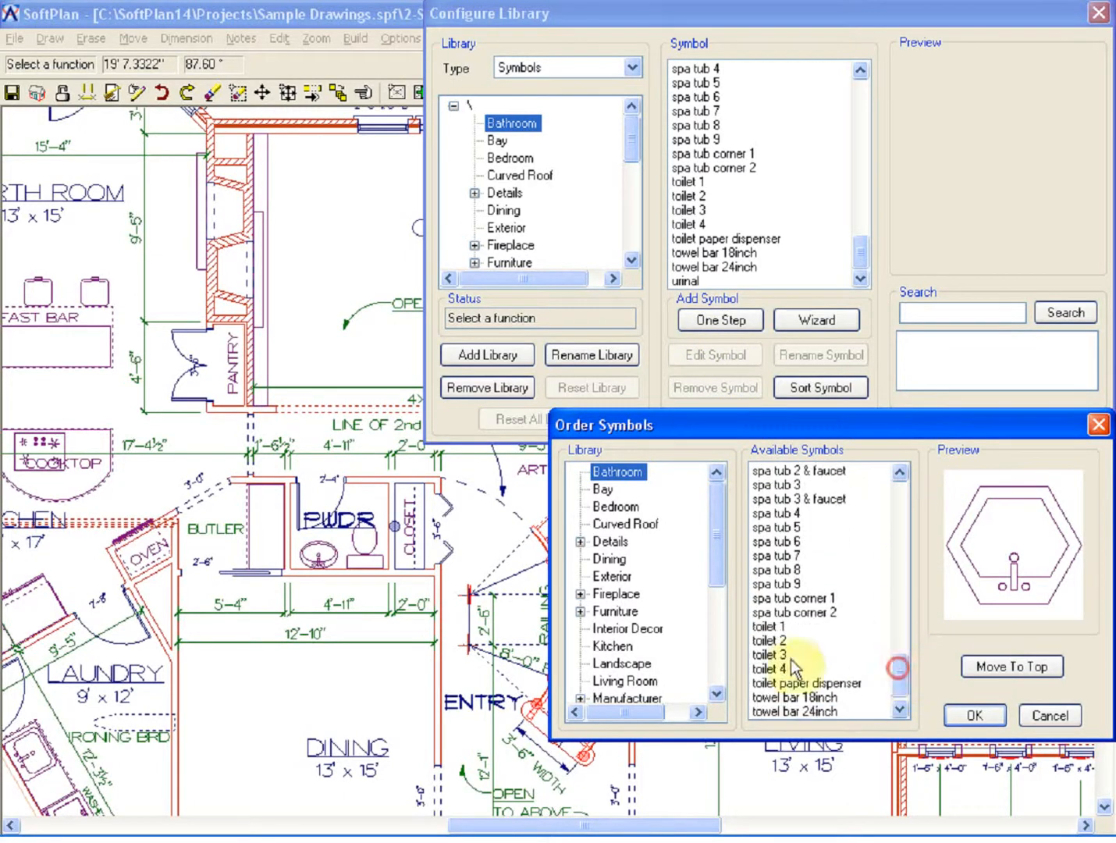
left_click(764, 655)
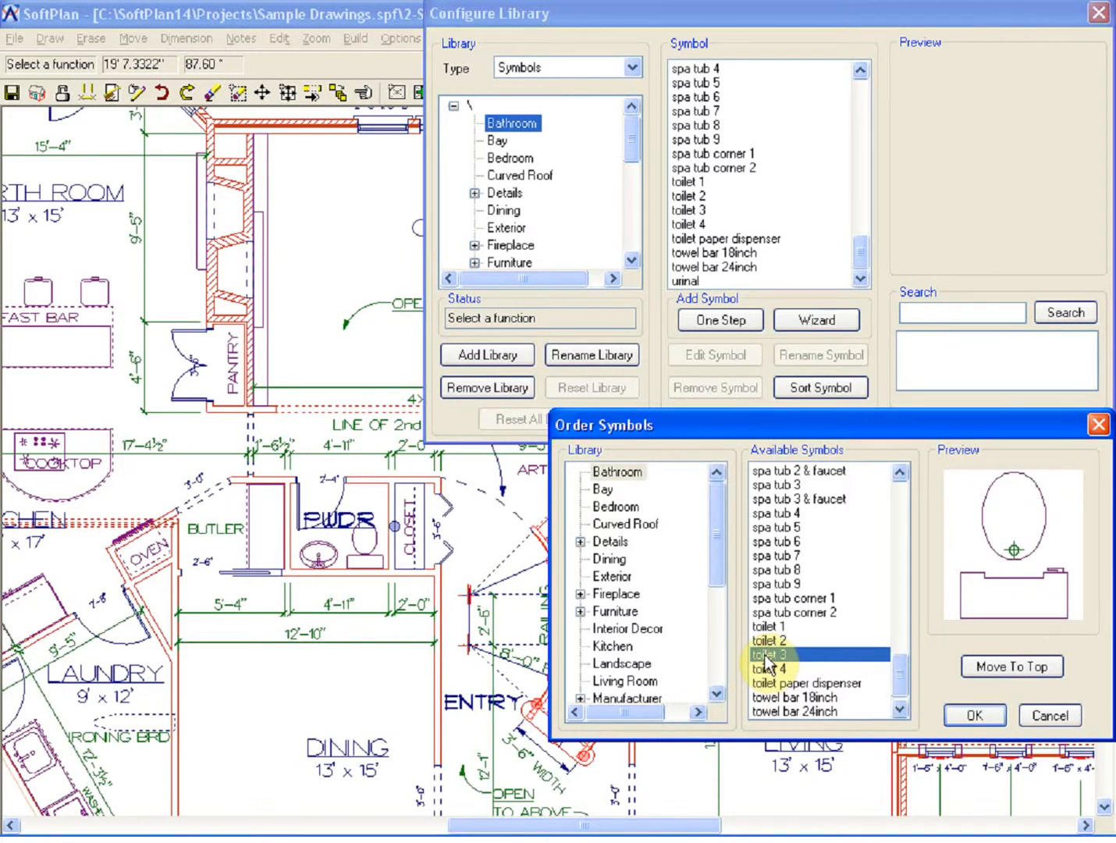
left_click(1018, 669)
left_click_drag(891, 673, 898, 498)
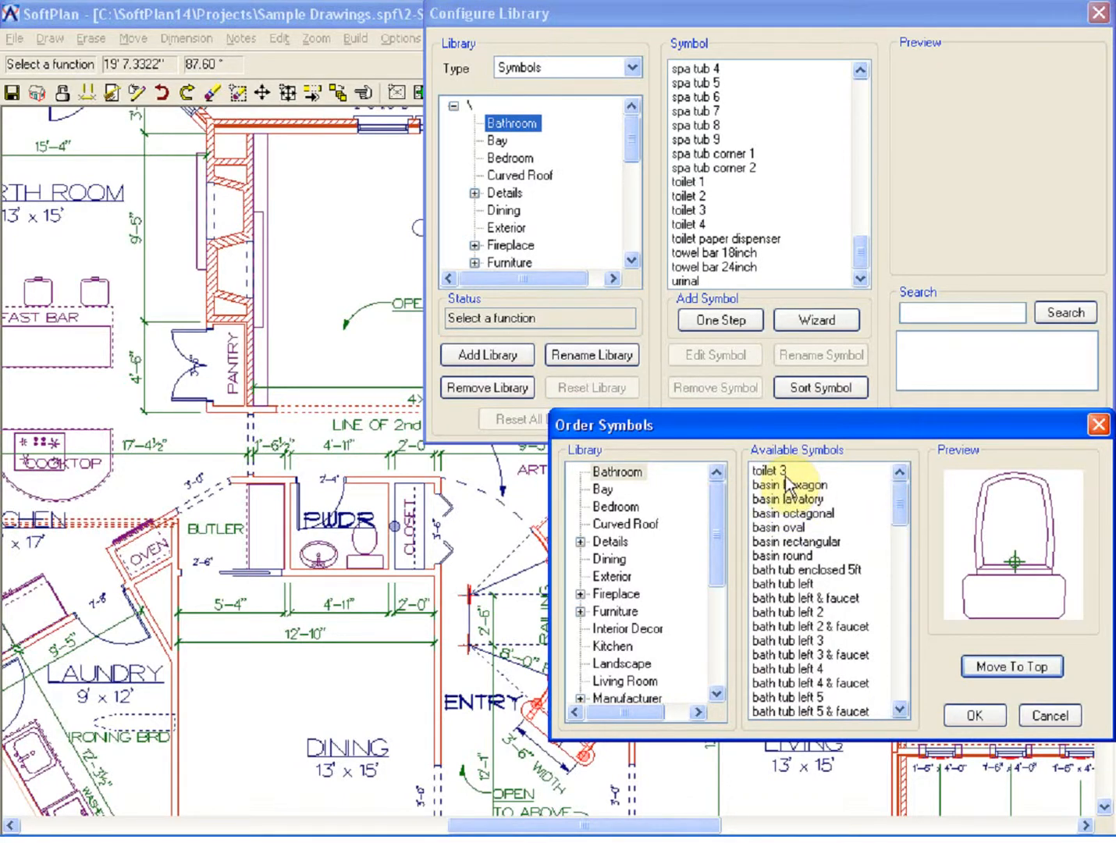
left_click(826, 655)
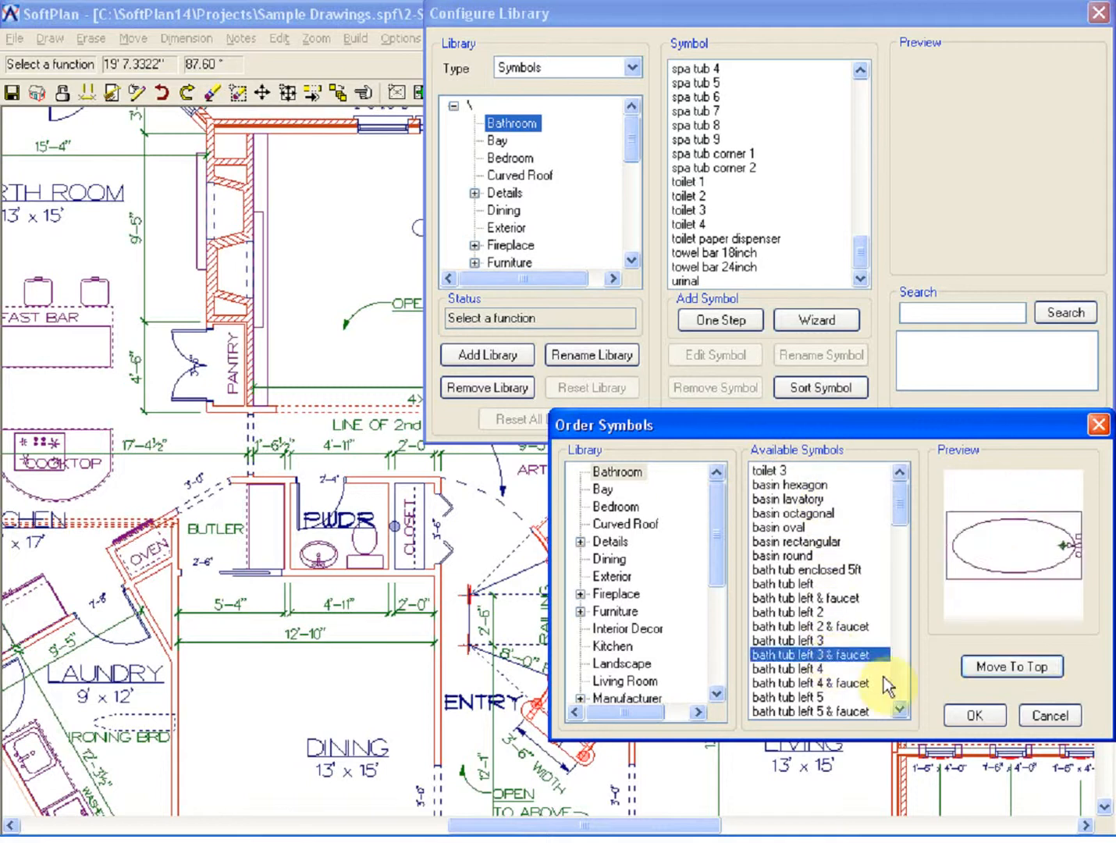
left_click(1005, 668)
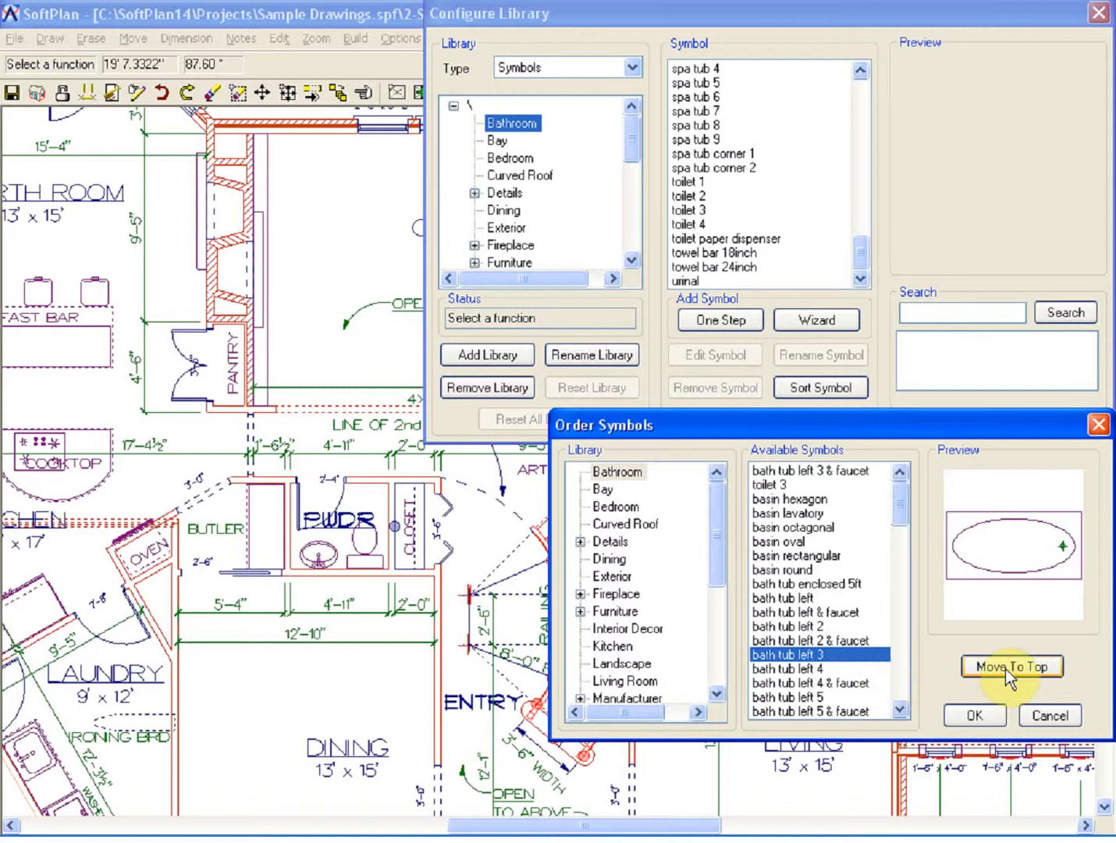
Step: Compare the pedestal sink previews and move the pedestal sink symbol to the top of the Bathroom order list
left_click_drag(904, 509, 904, 587)
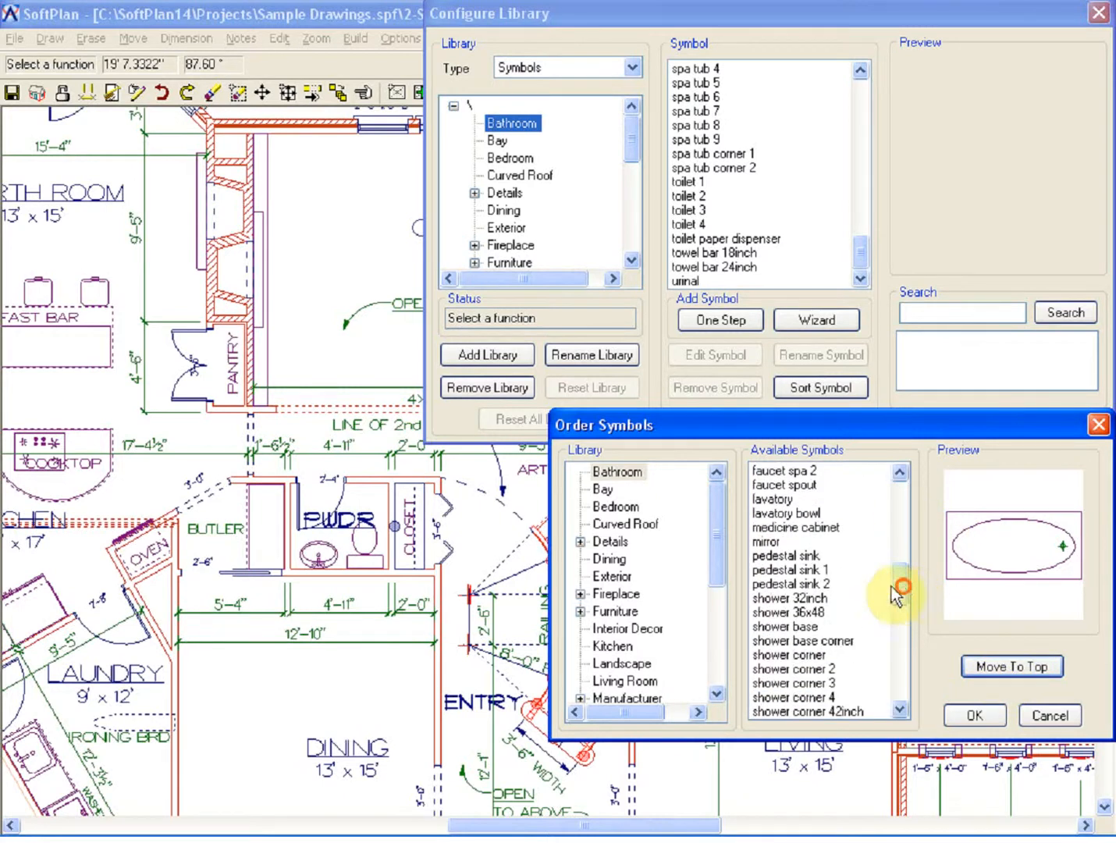
left_click(797, 554)
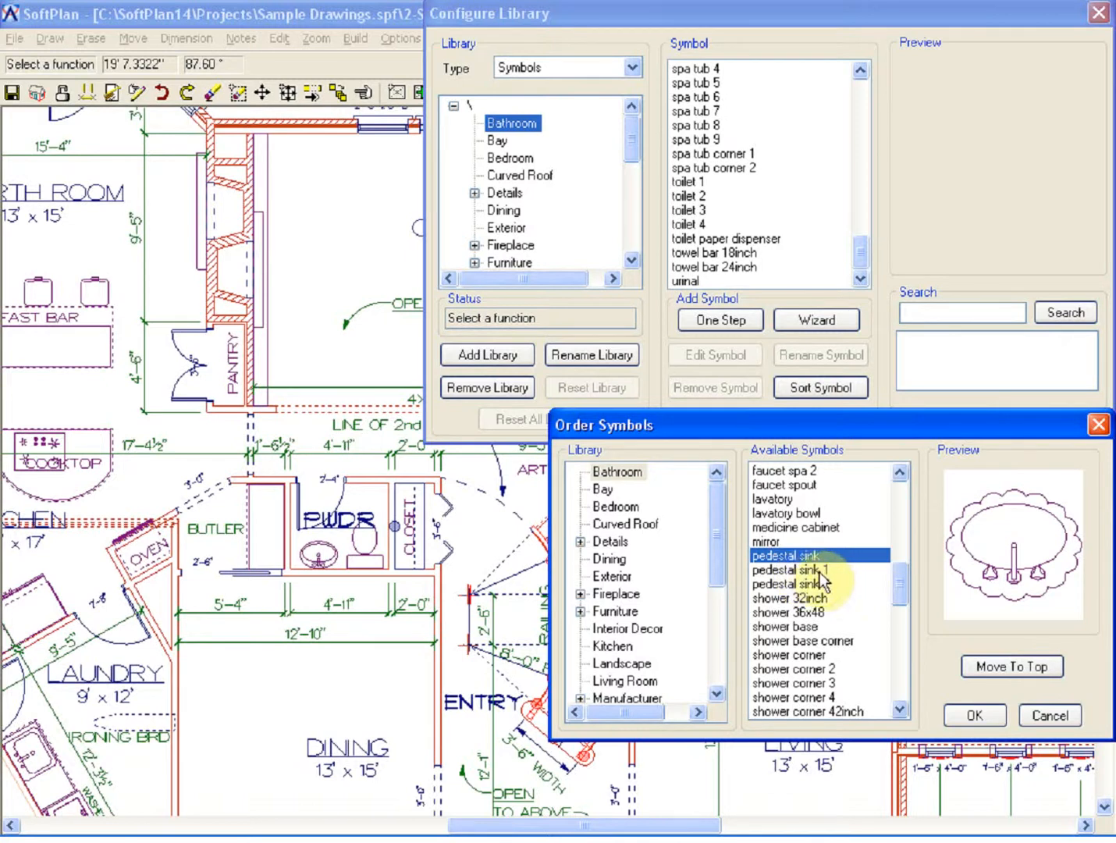
left_click(816, 572)
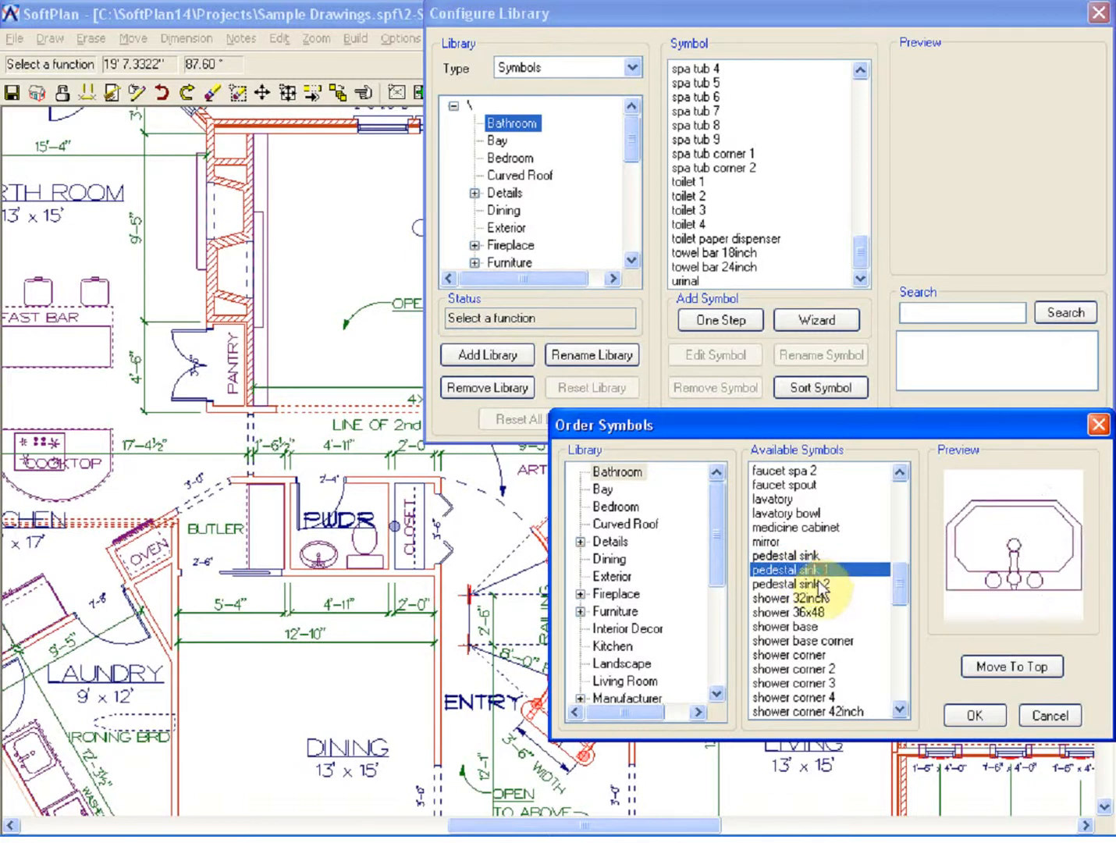
left_click(806, 554)
left_click(980, 666)
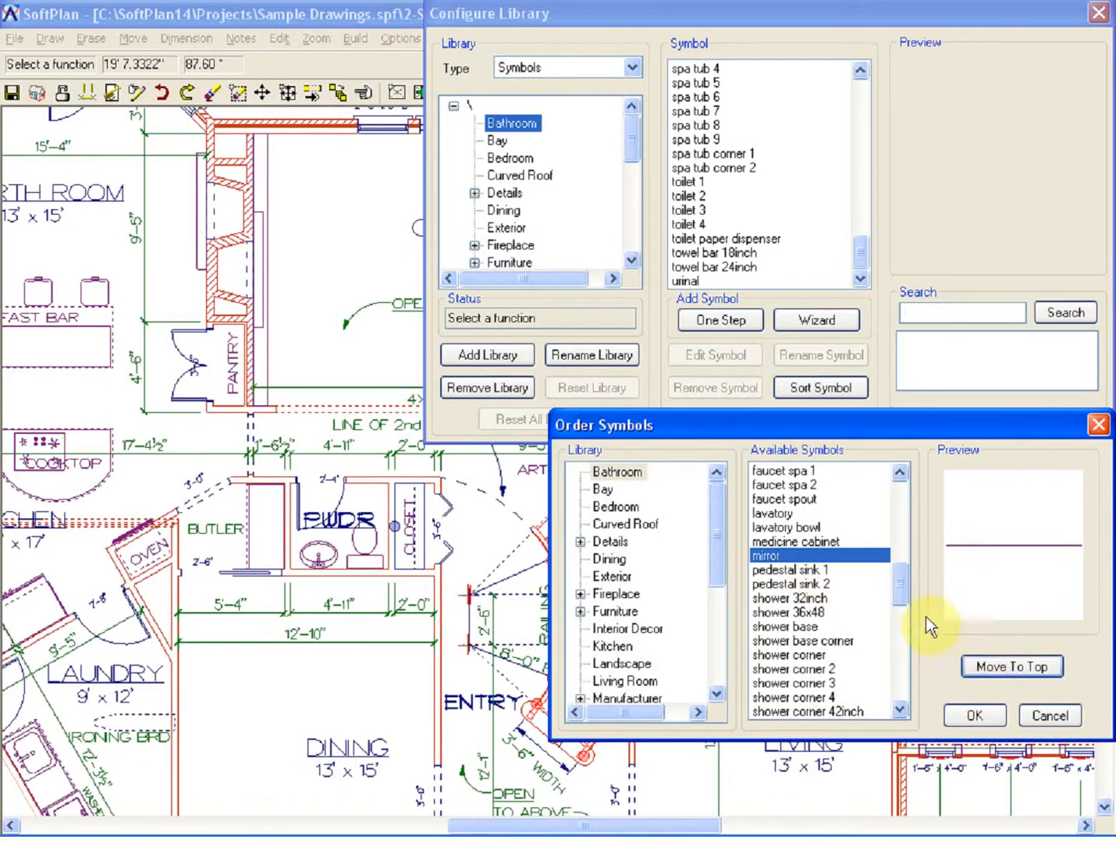
Step: Move the basin oval symbol to the top of the Bathroom order list
left_click_drag(901, 590, 897, 494)
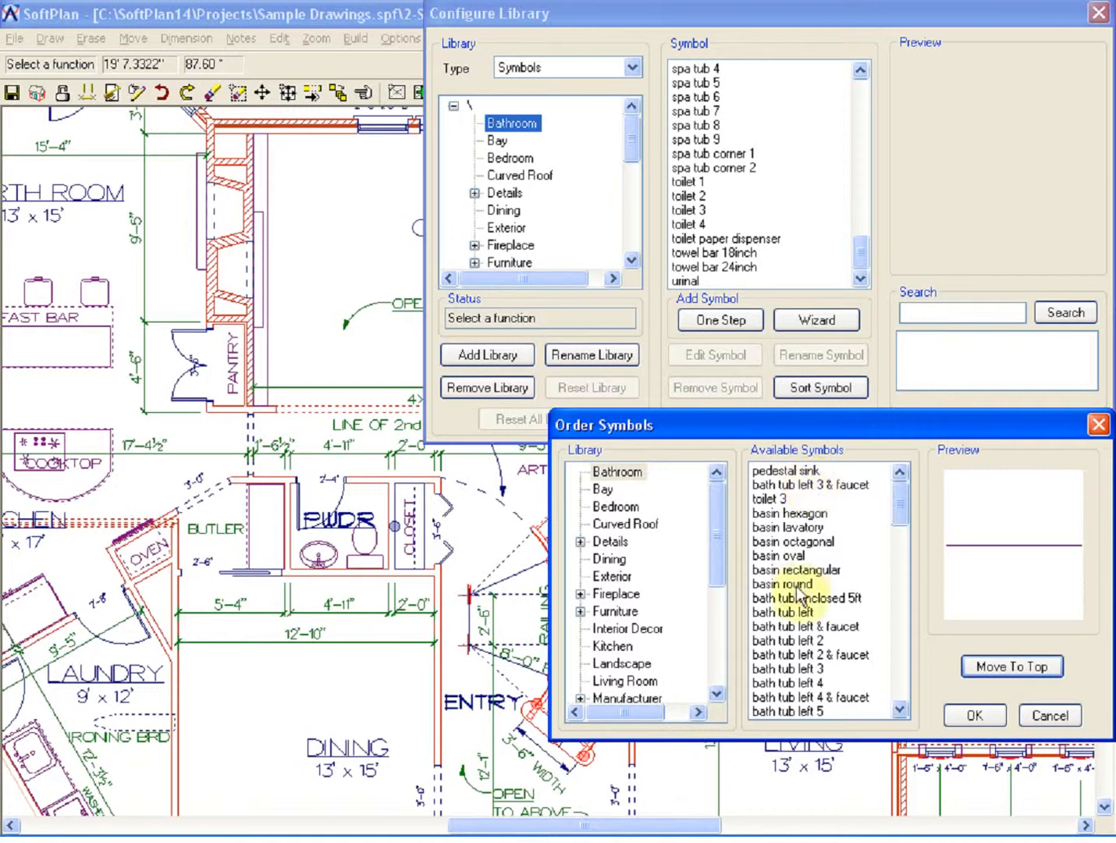
left_click(780, 555)
left_click(1007, 668)
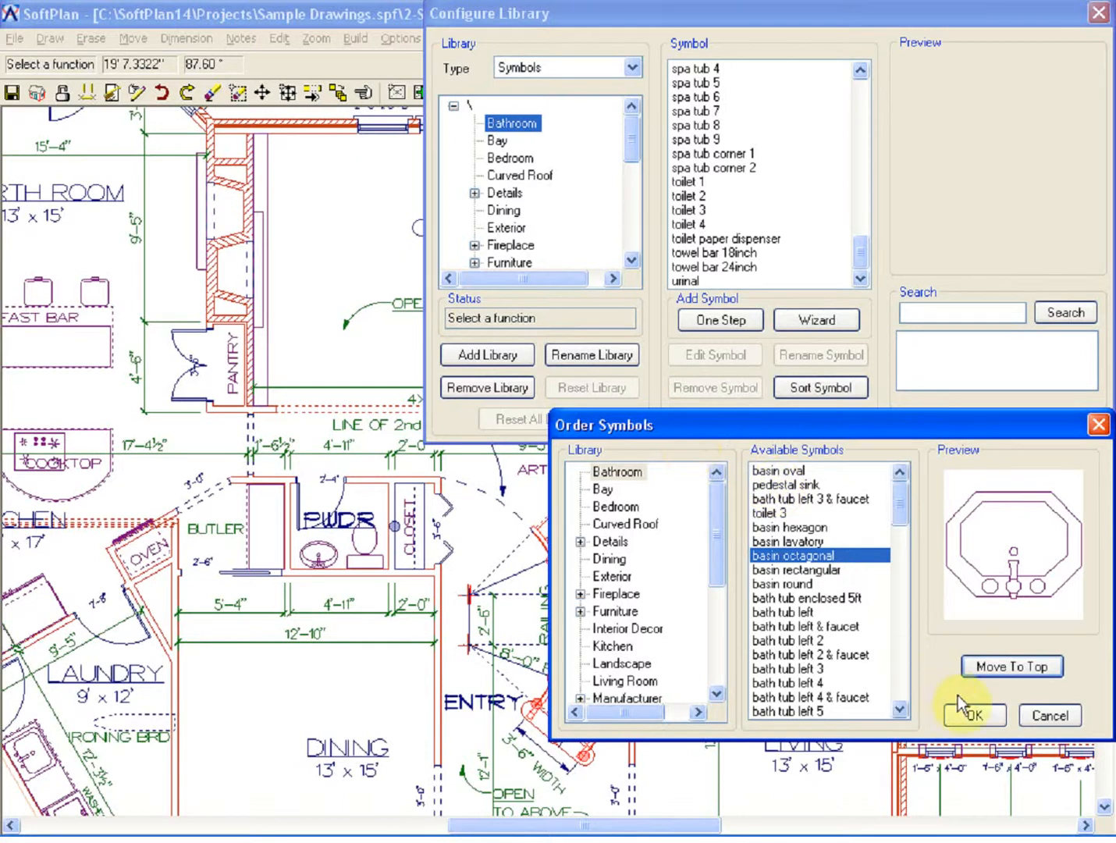
left_click(978, 713)
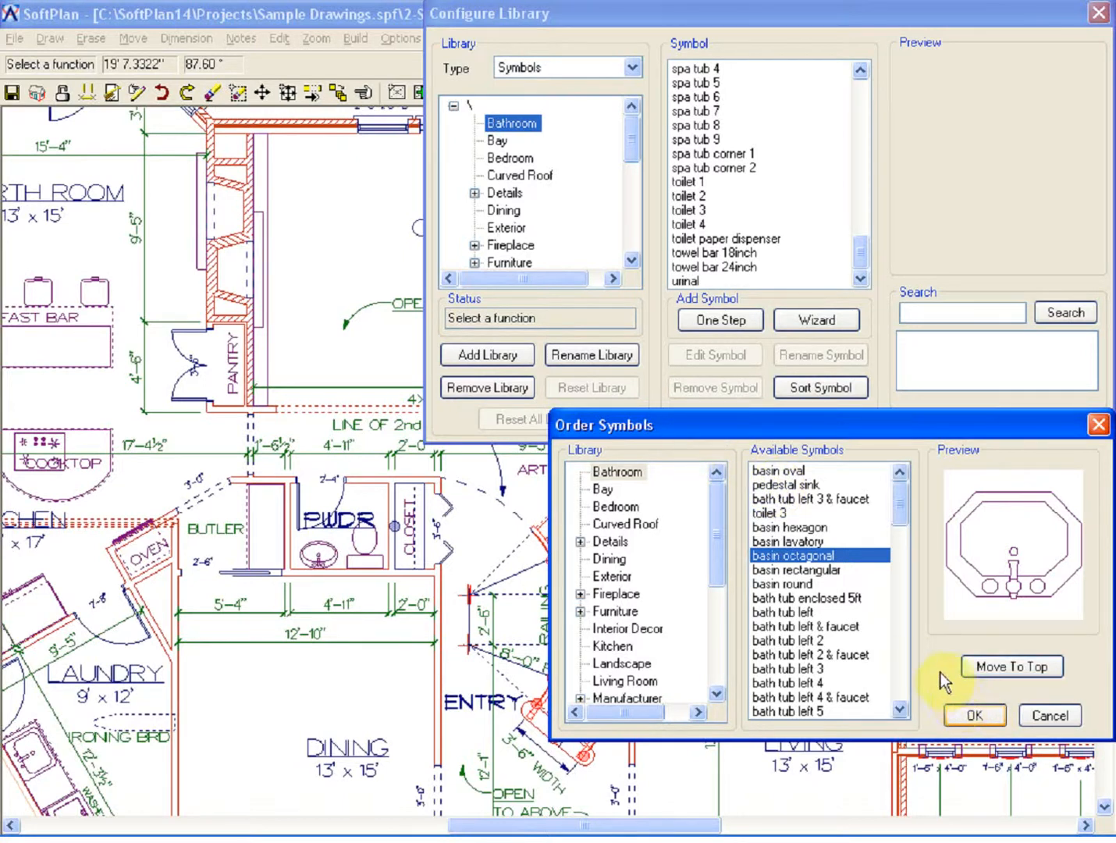
Step: Preview the first five Bathroom symbols from basin oval to basin hexagon, and look through the Kitchen symbols down to the sinks
left_click(762, 473)
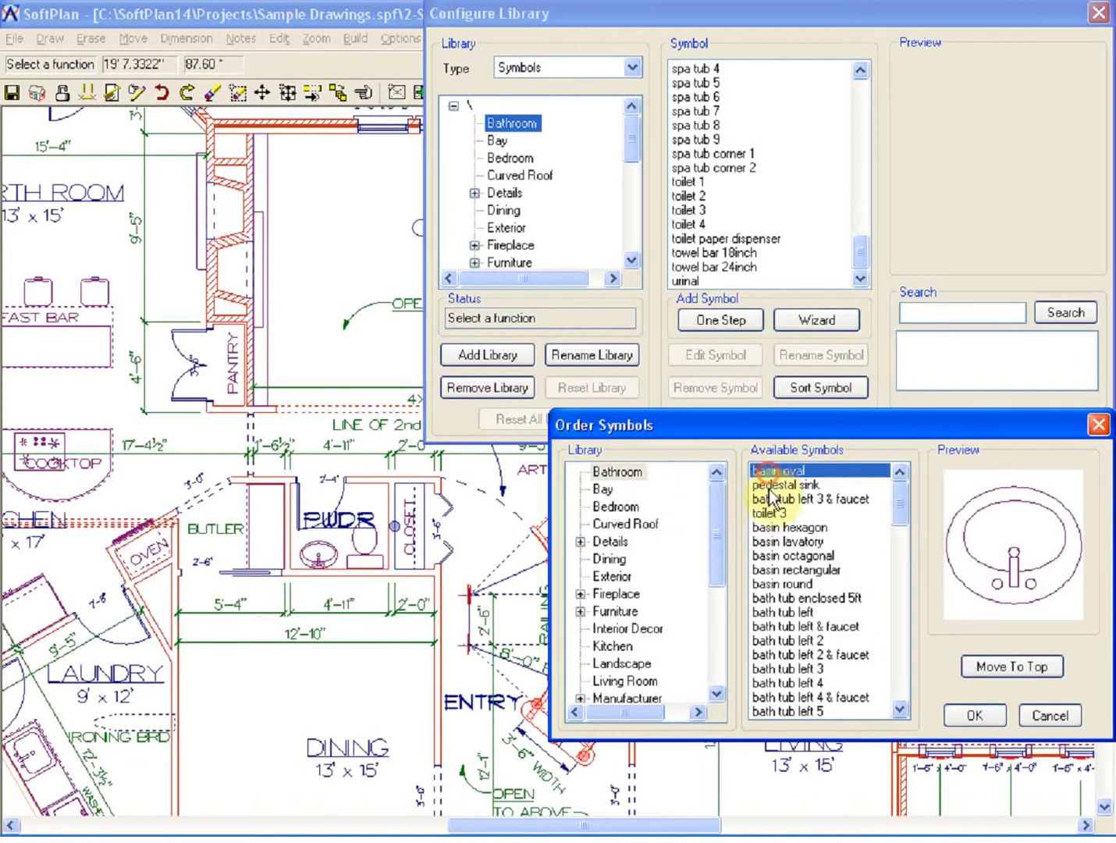
left_click(768, 486)
left_click(770, 499)
left_click(771, 511)
left_click(778, 527)
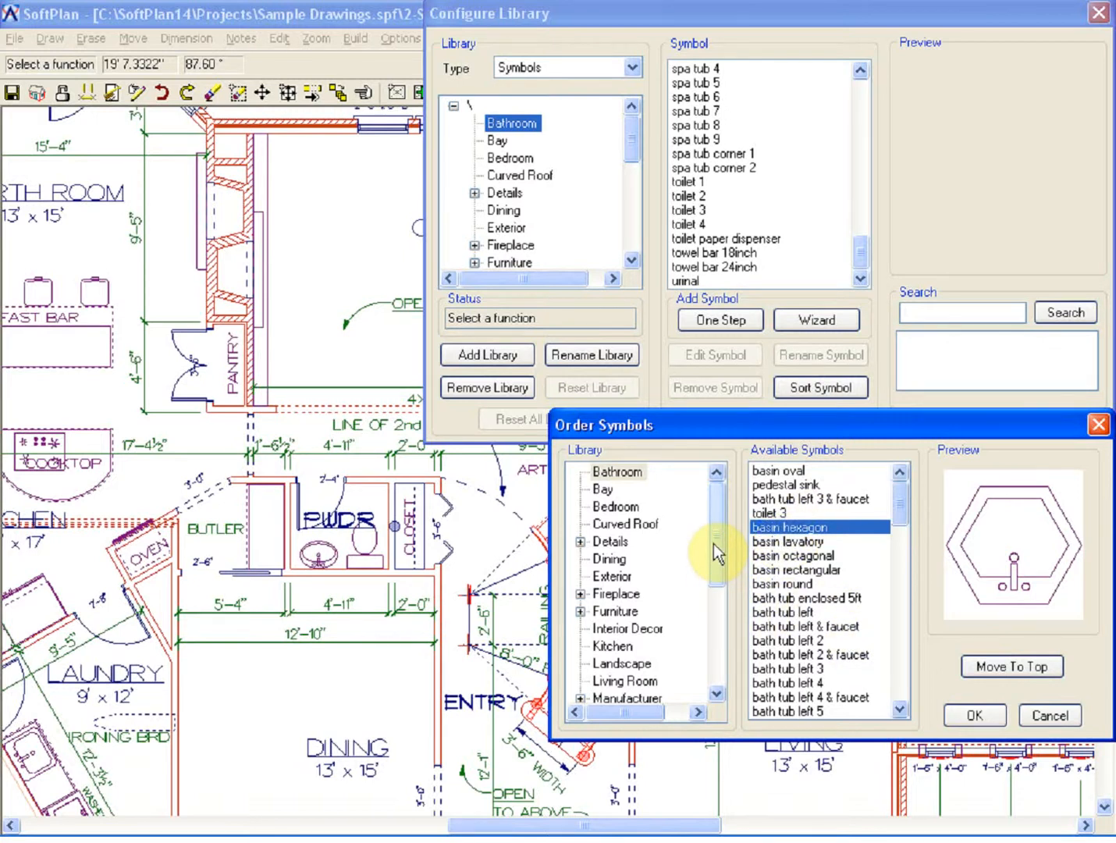
left_click(612, 648)
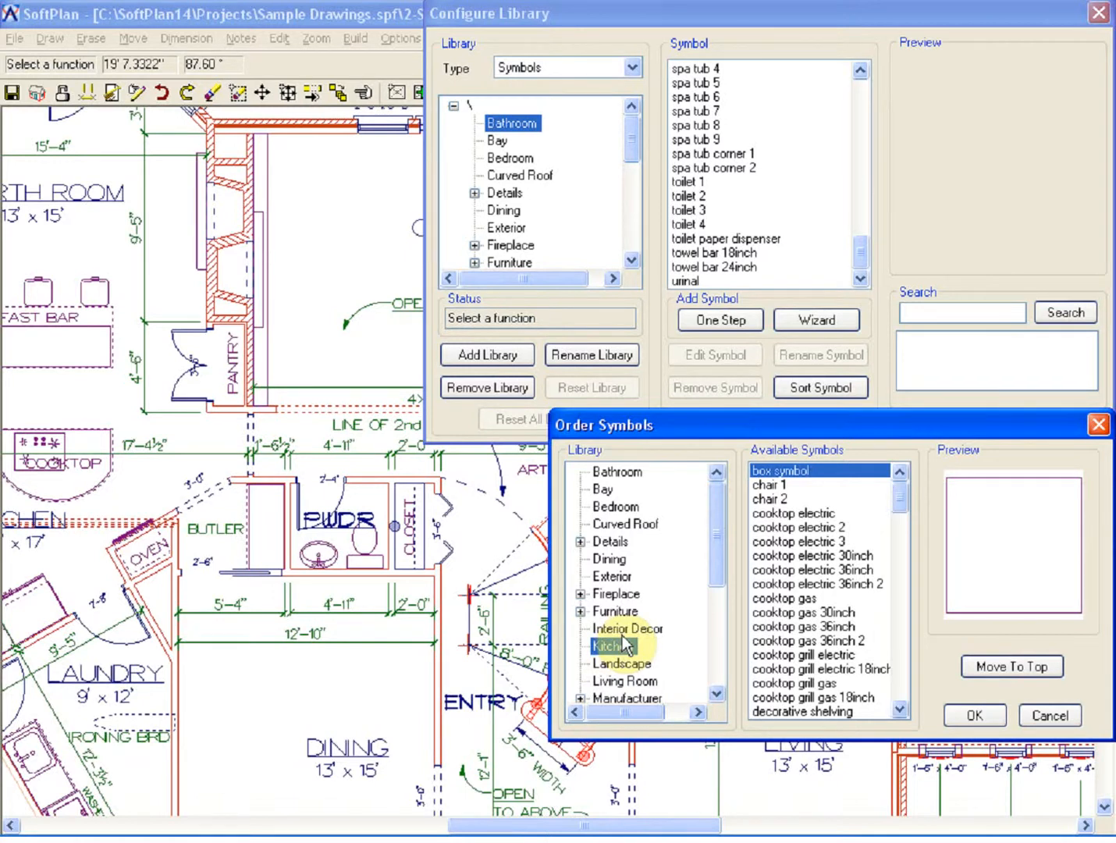
left_click_drag(894, 489, 896, 623)
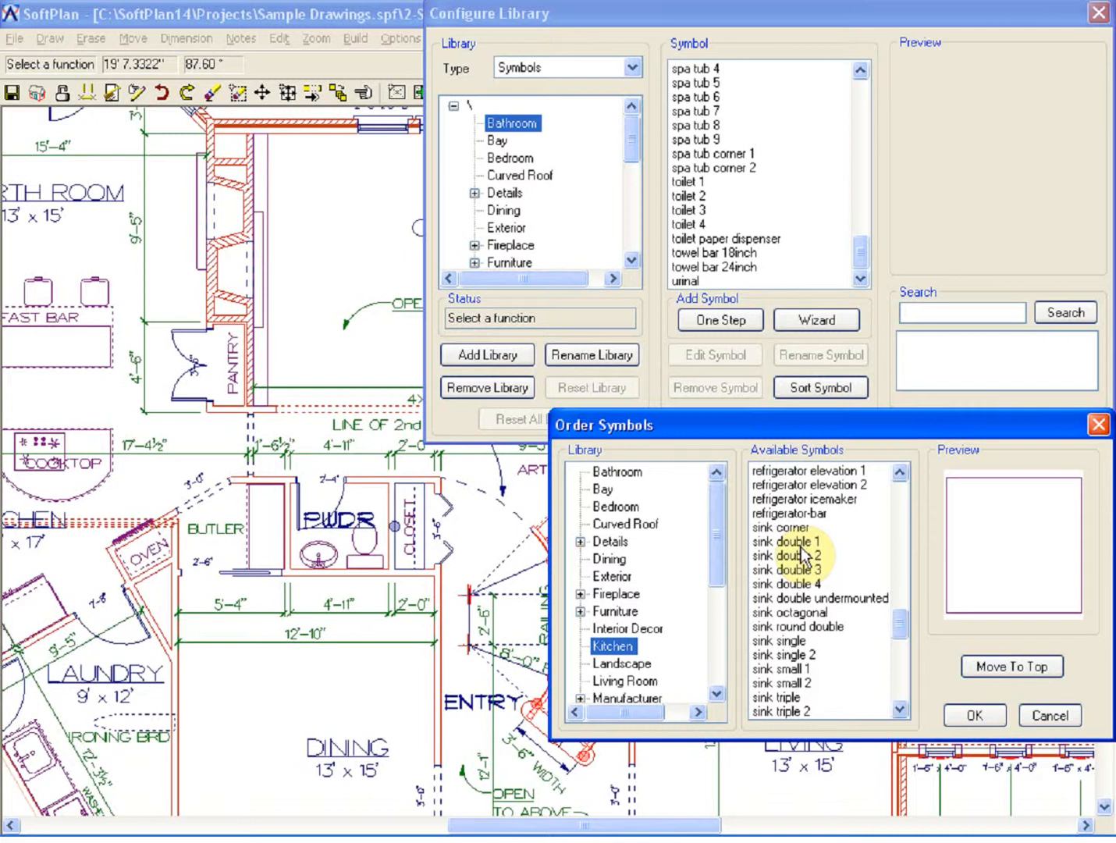
Step: Return to the Bathroom symbols, accept the new symbol order and close the library configuration
left_click(655, 474)
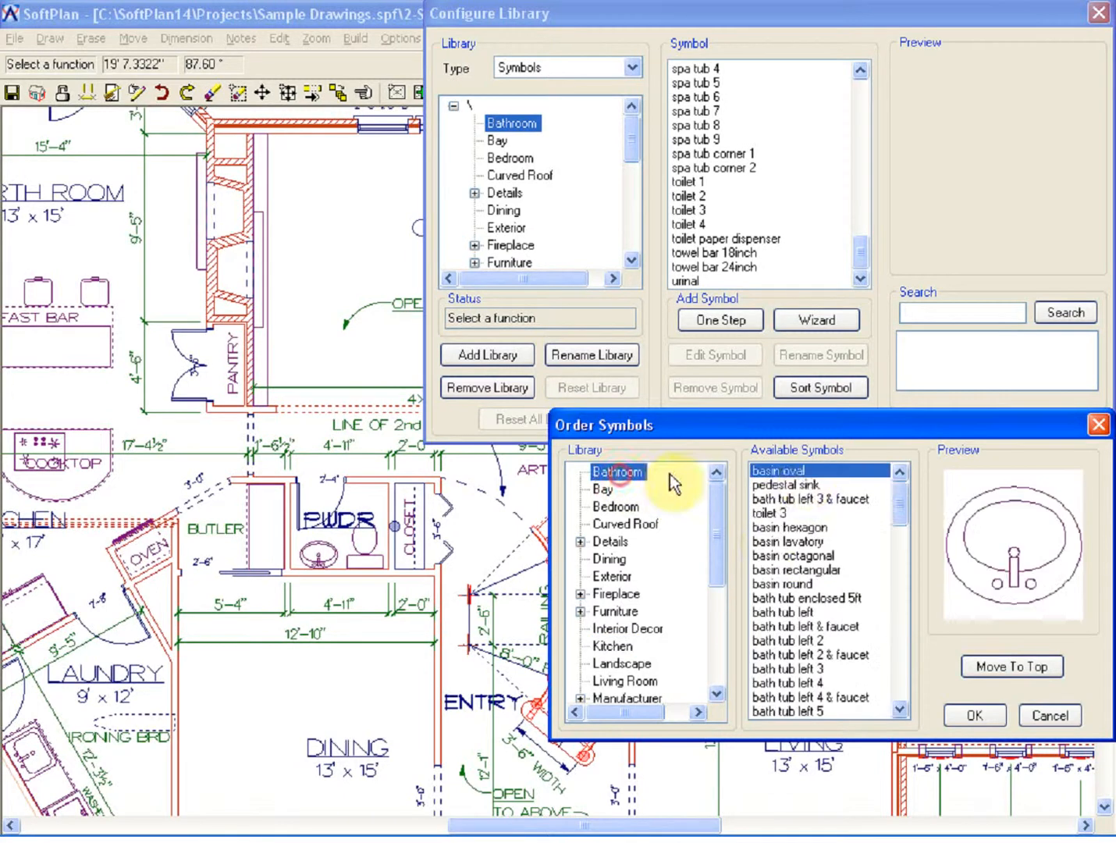
left_click(974, 715)
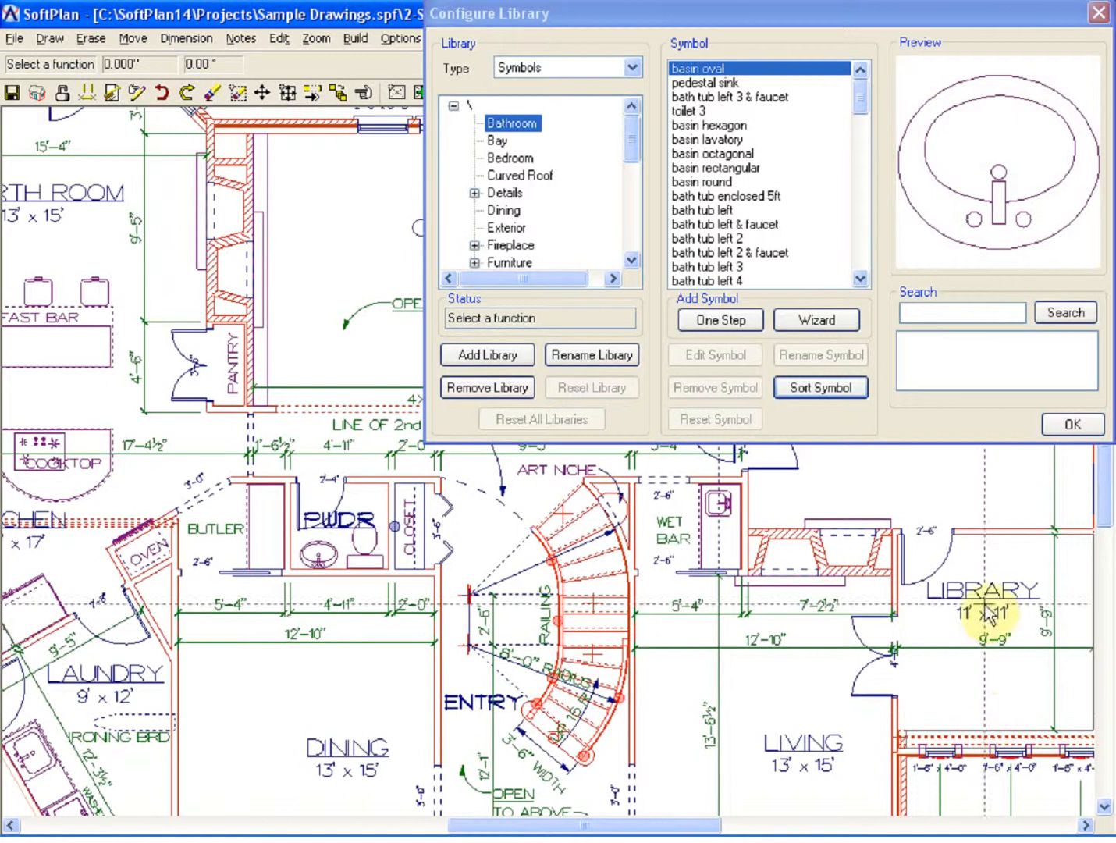
left_click(1074, 426)
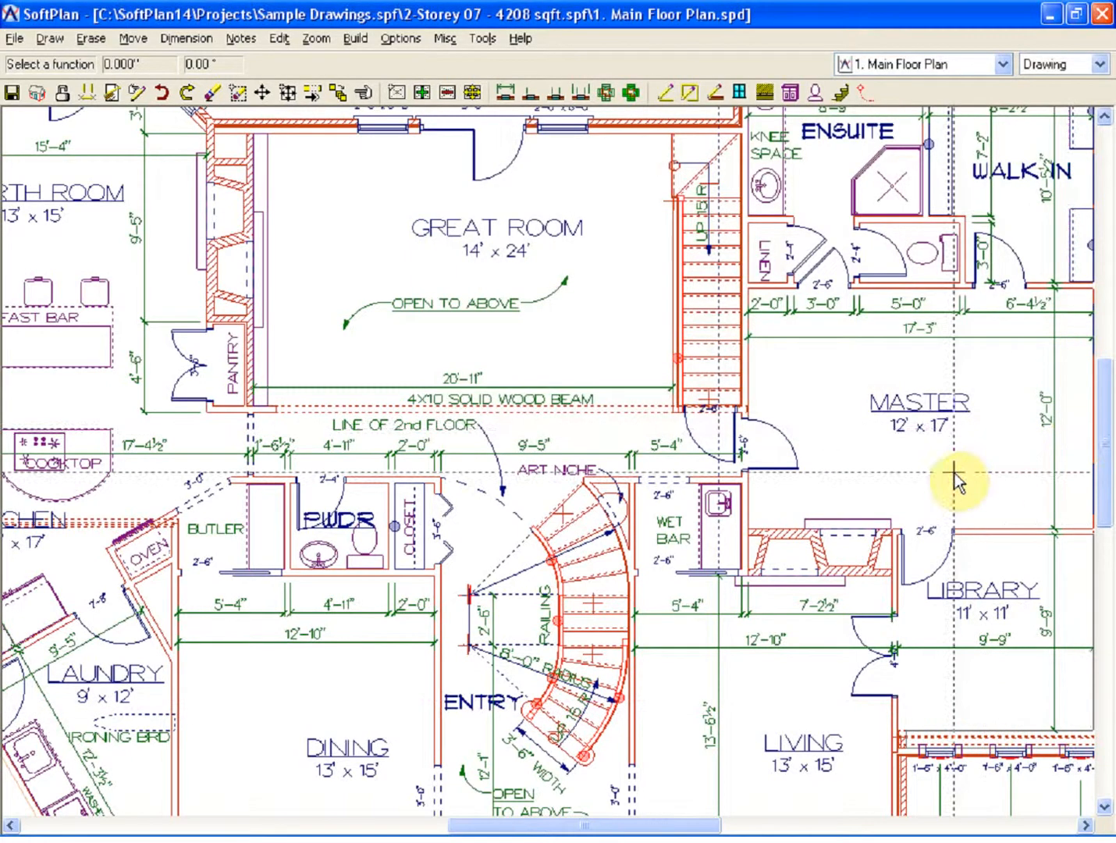
Step: Start drawing a symbol on the main floor plan and choose toilet 3 from the reordered Bathroom library
right_click(311, 207)
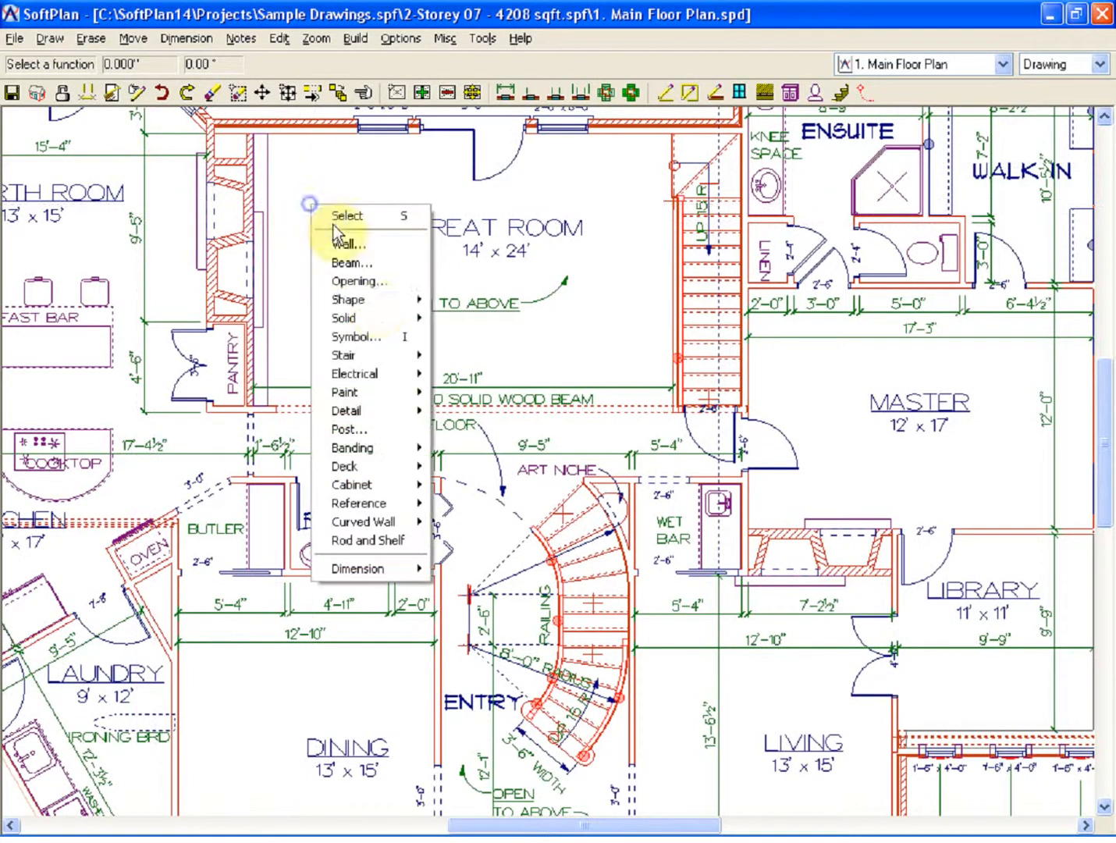
left_click(377, 337)
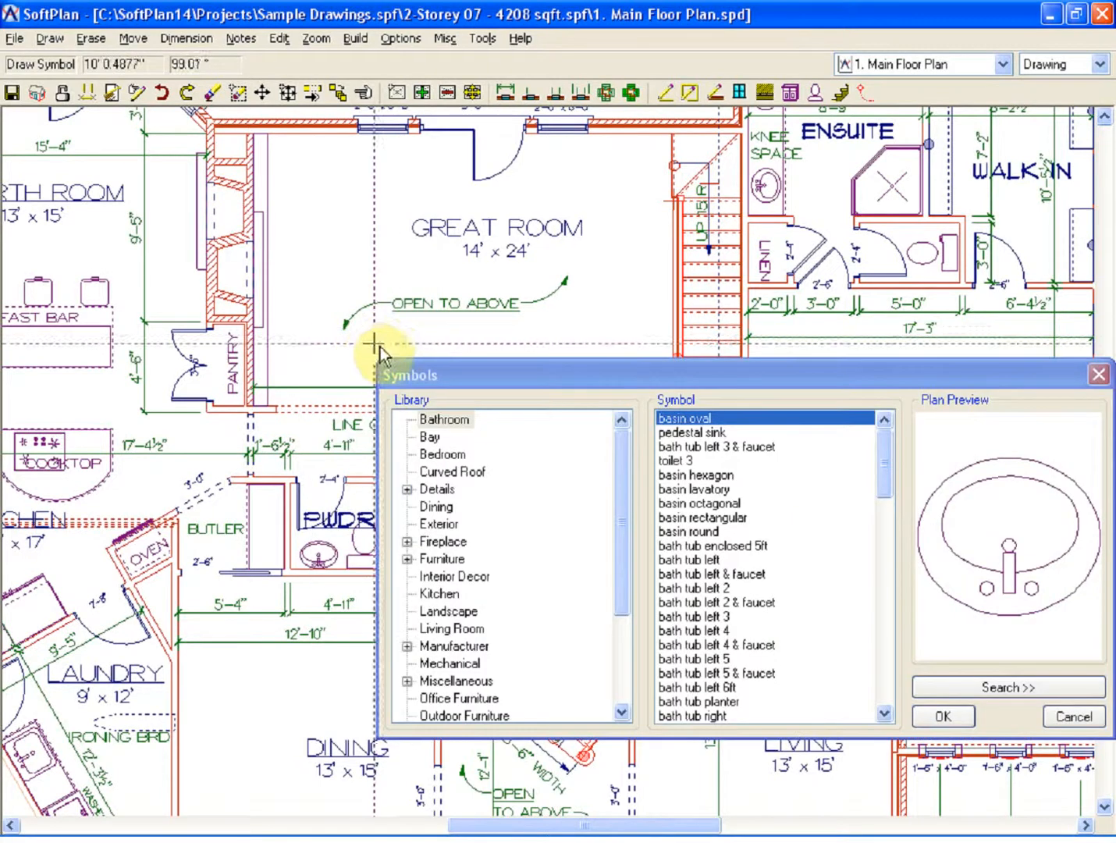
left_click(499, 374)
left_click_drag(500, 374, 477, 338)
left_click(659, 411)
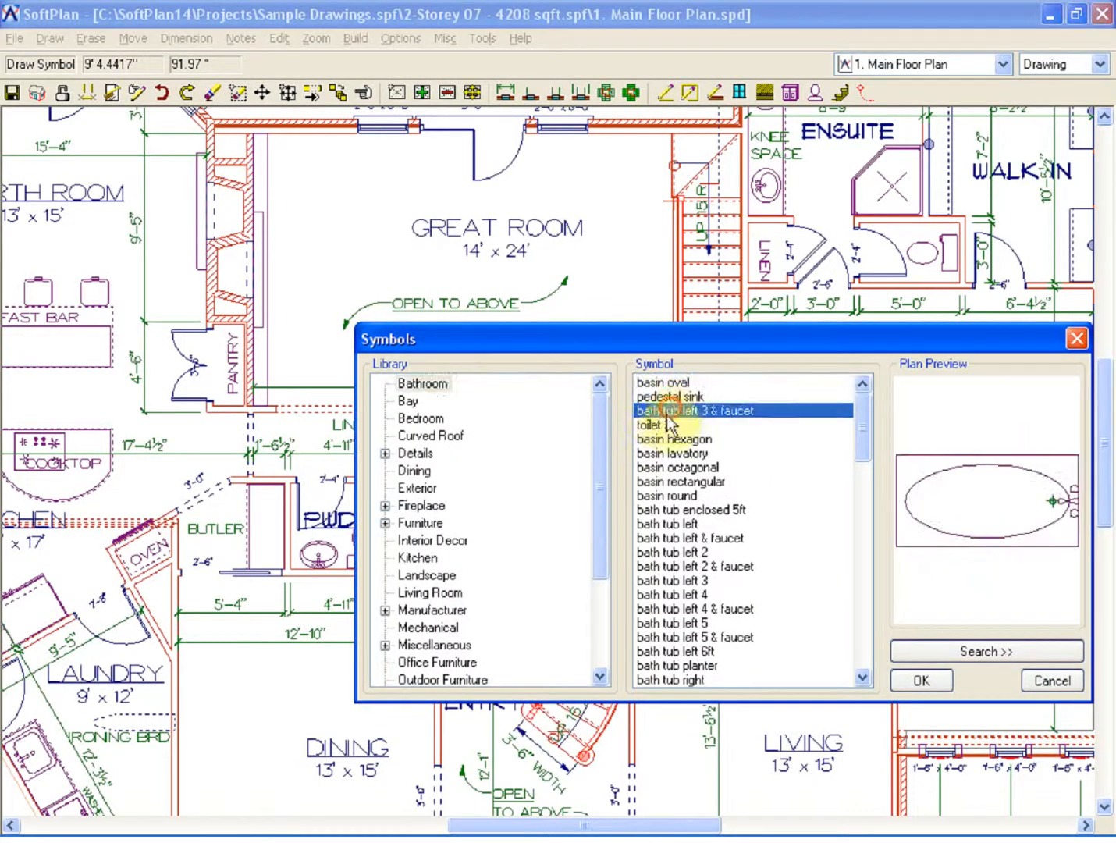
left_click(659, 425)
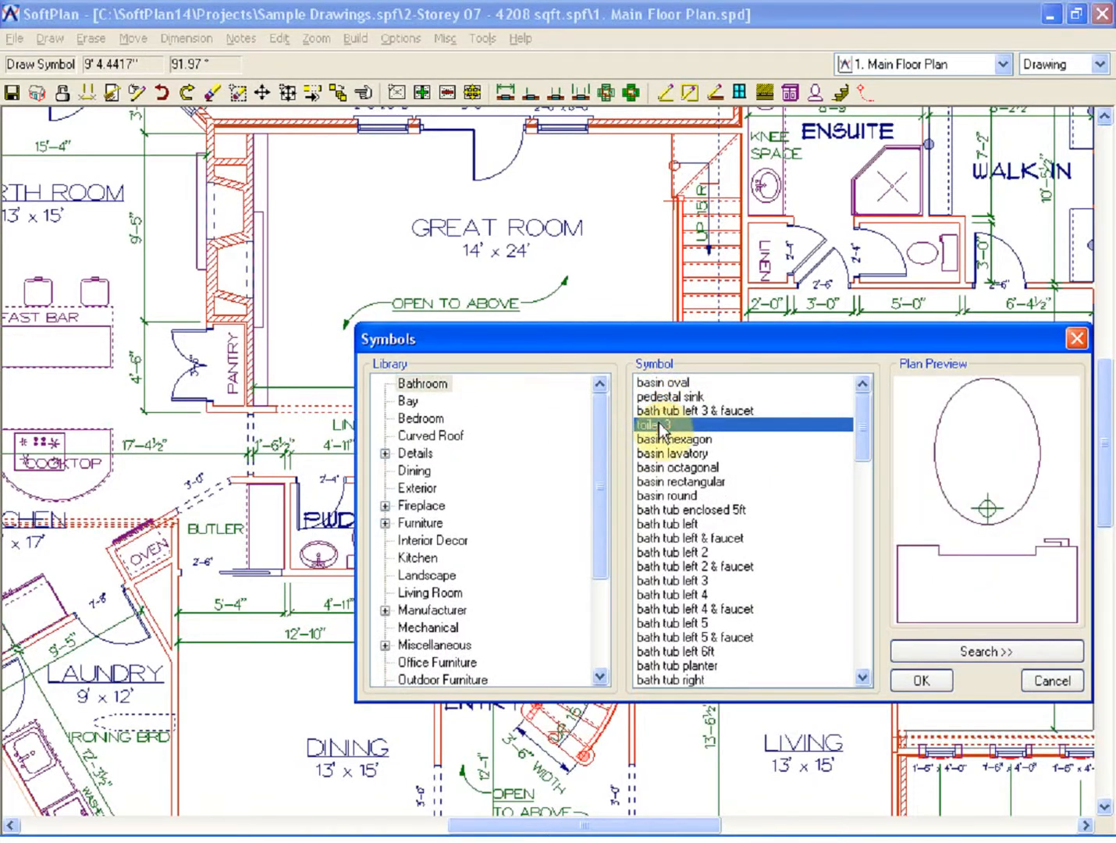
mouse_move(861, 429)
left_mouse_down()
mouse_move(863, 595)
mouse_move(867, 411)
left_mouse_up()
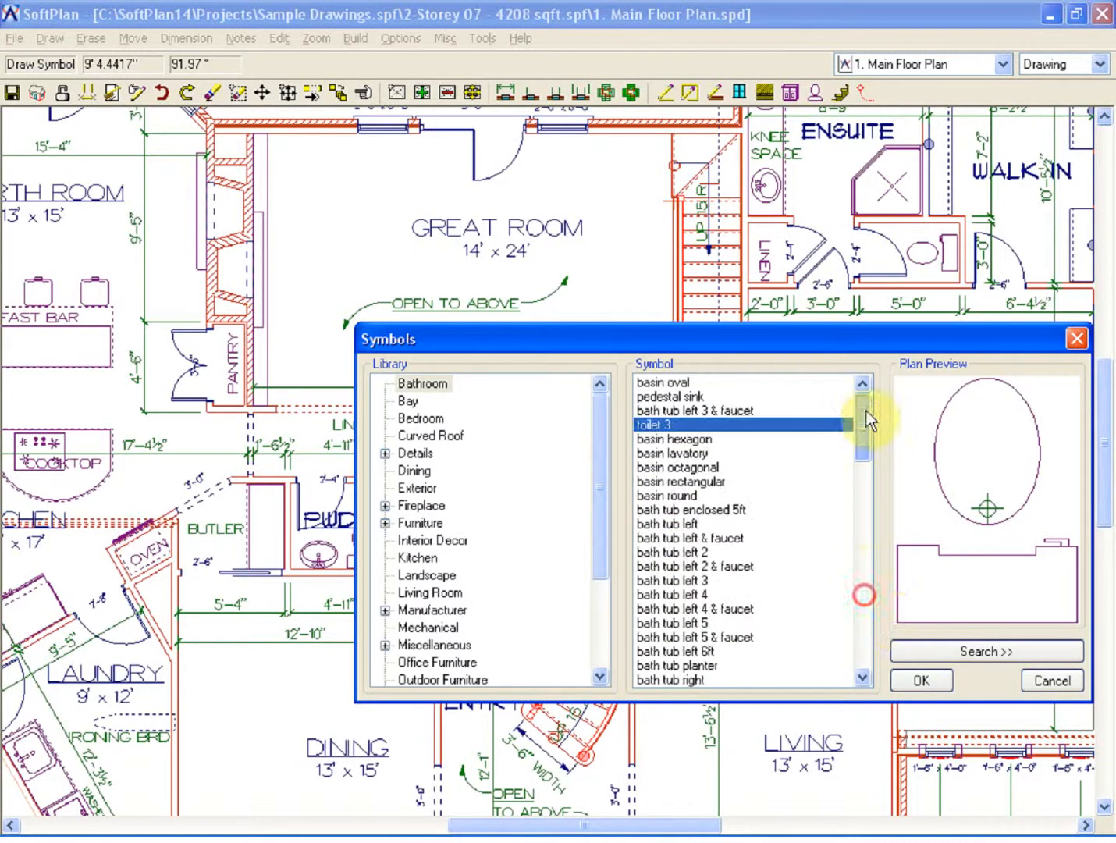
left_click(866, 393)
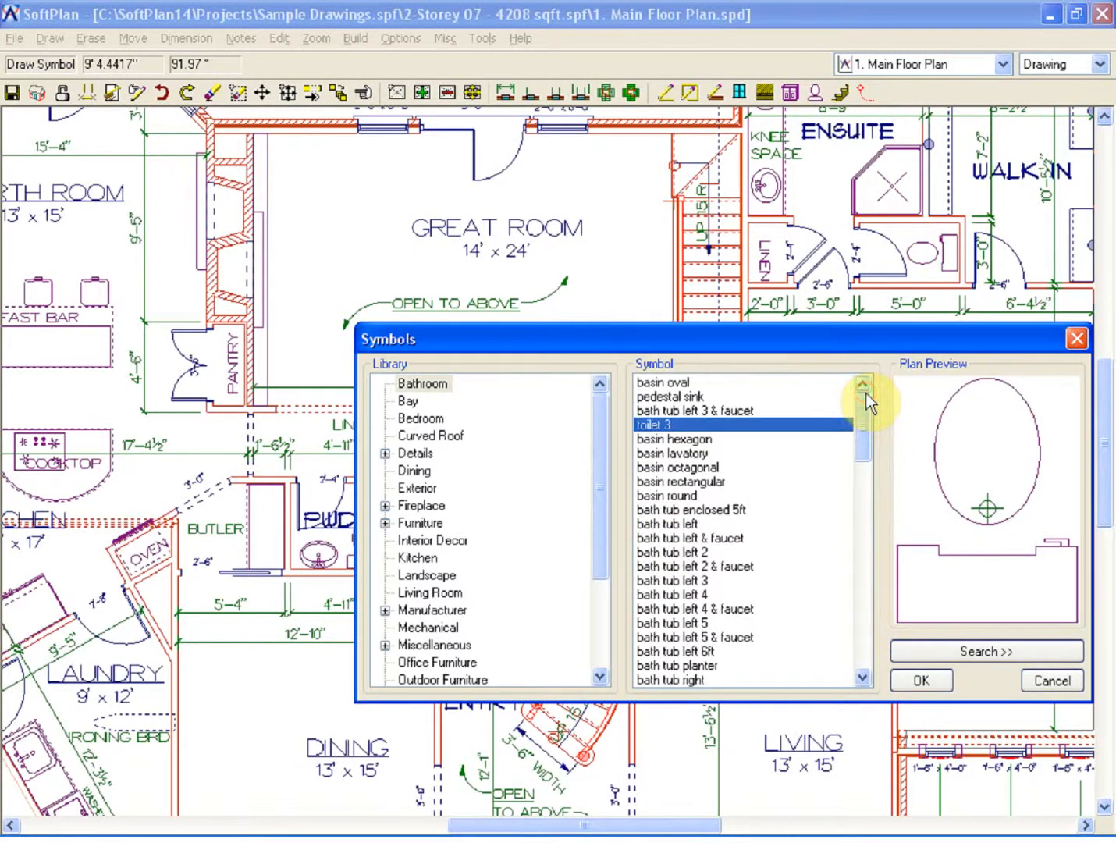
left_click(923, 682)
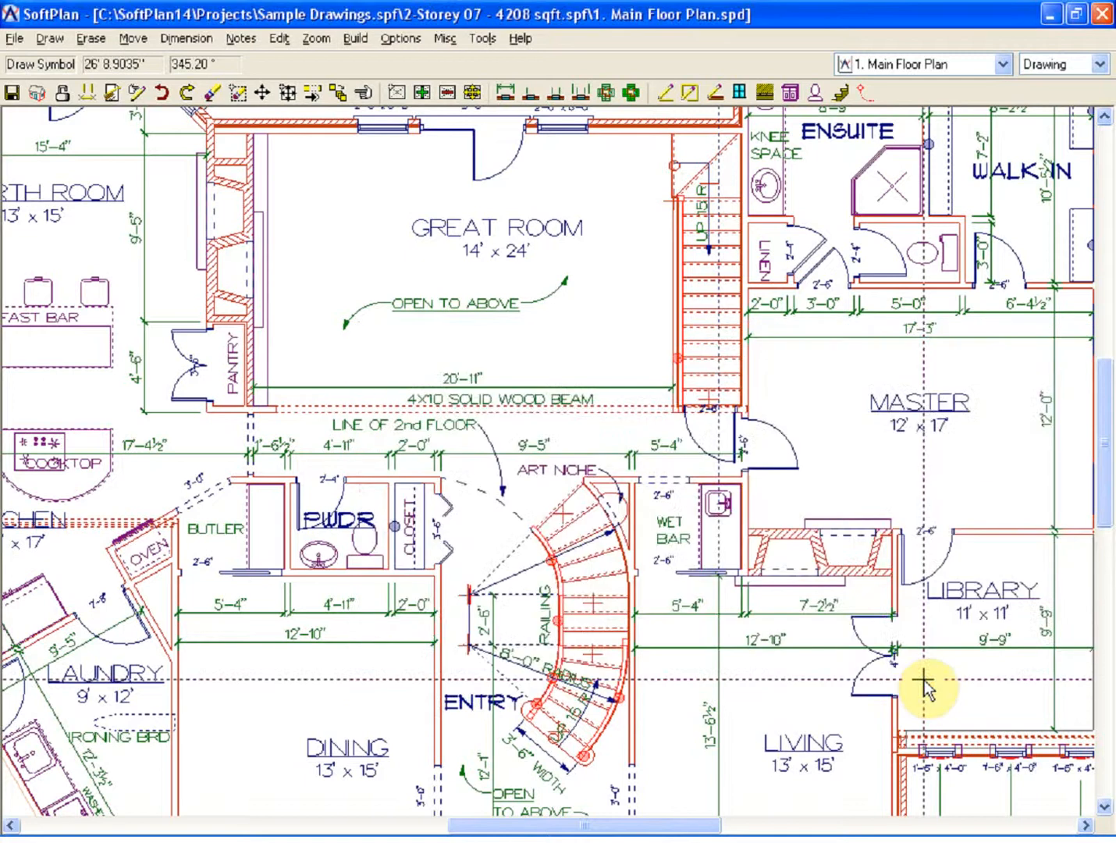